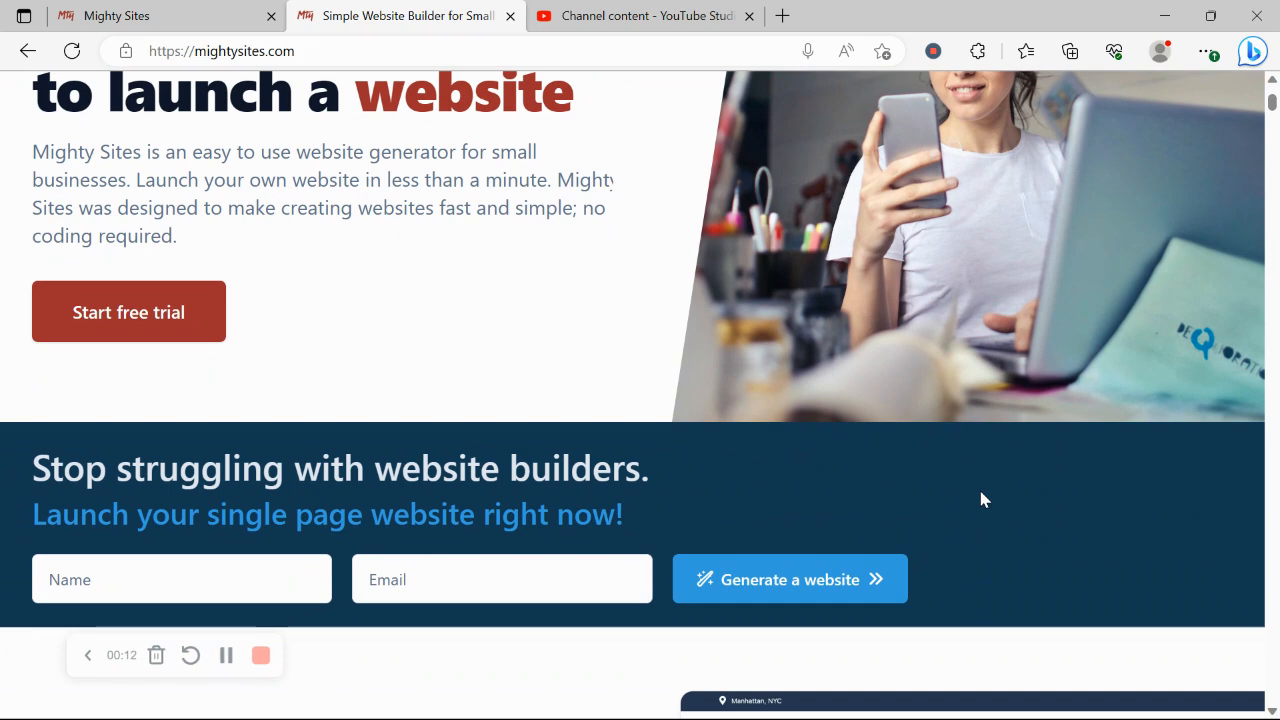
Scroll through the current page, briefly selecting and then deselecting the heading text
scroll(981, 499, "down", 3)
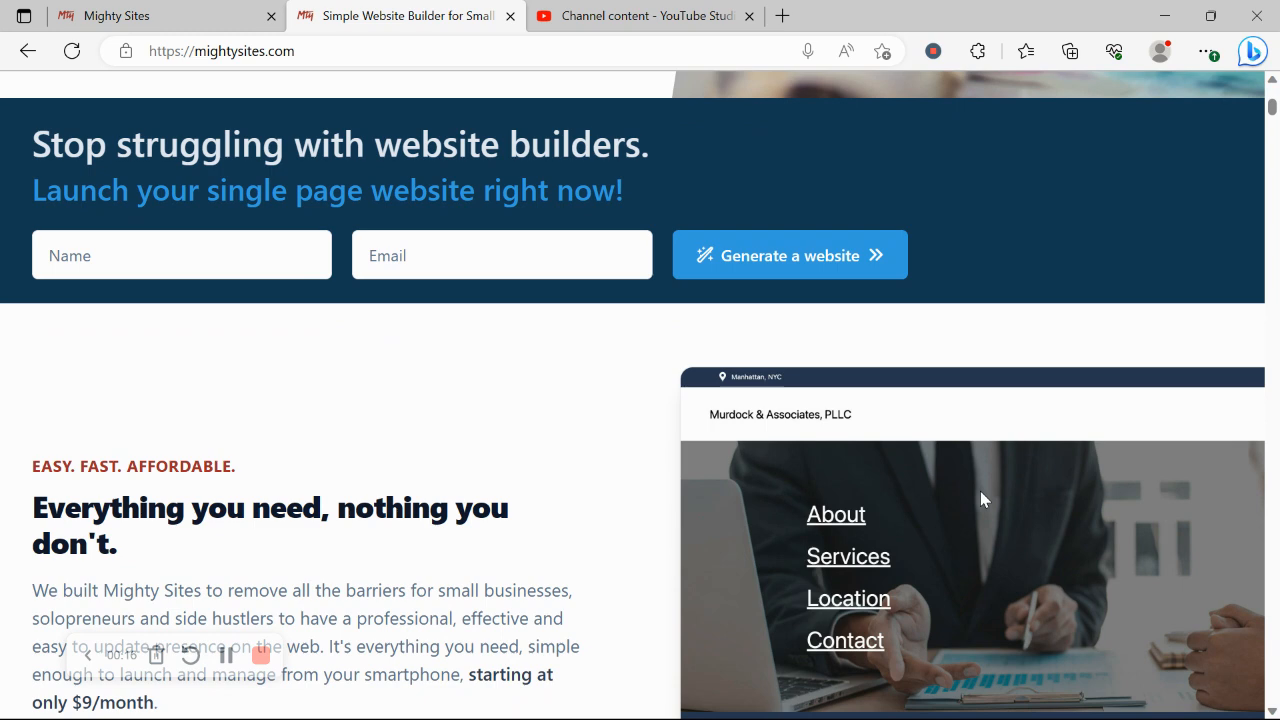
scroll(981, 494, "down", 2)
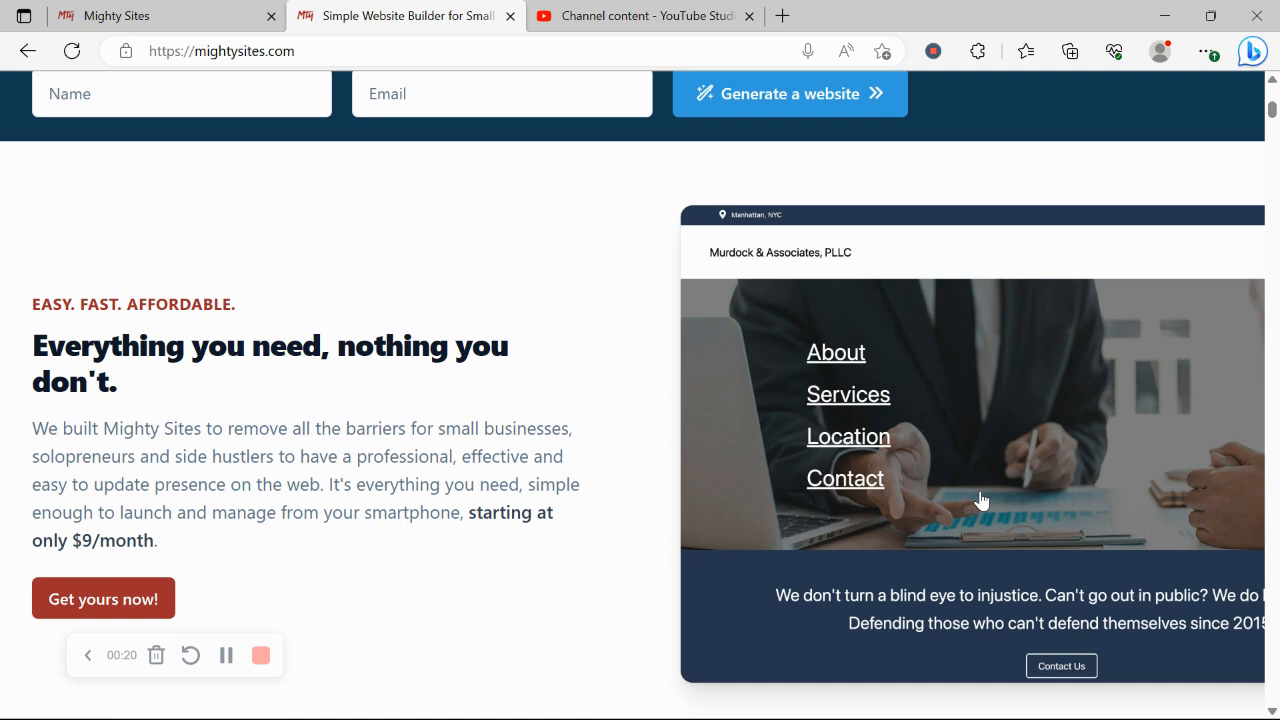
scroll(981, 499, "down", 1)
scroll(981, 499, "down", 1)
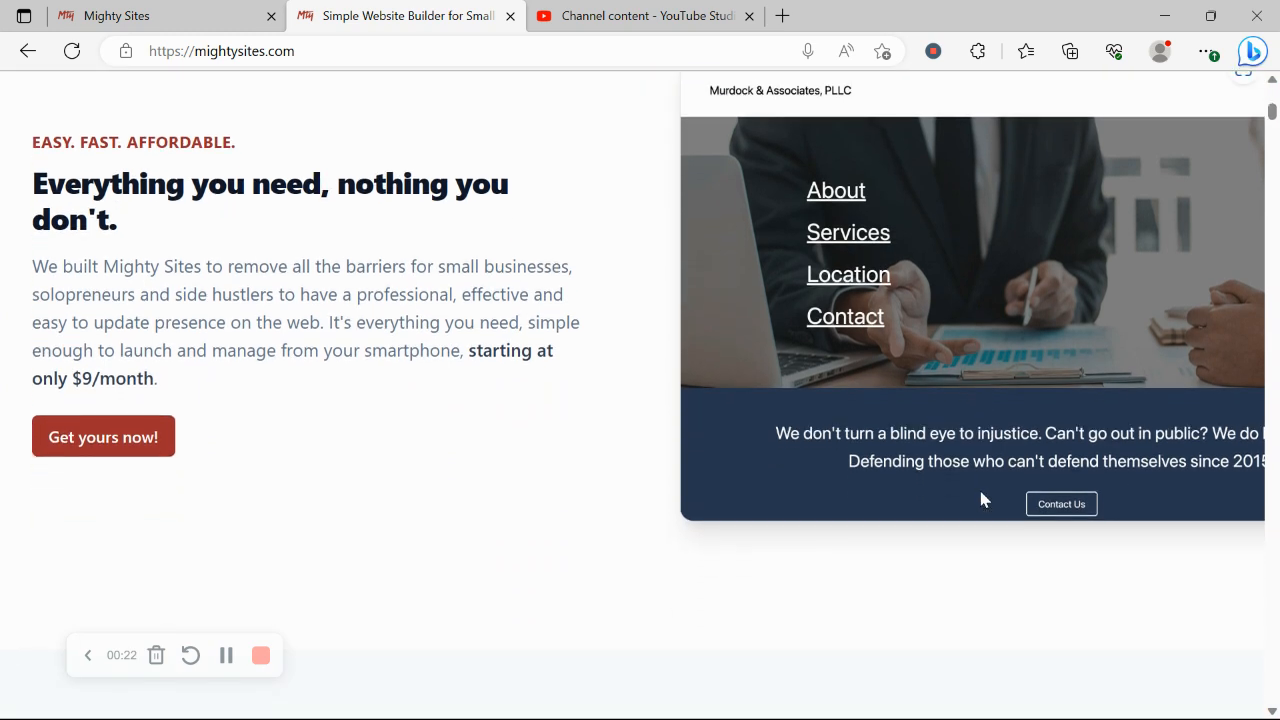
scroll(981, 499, "down", 1)
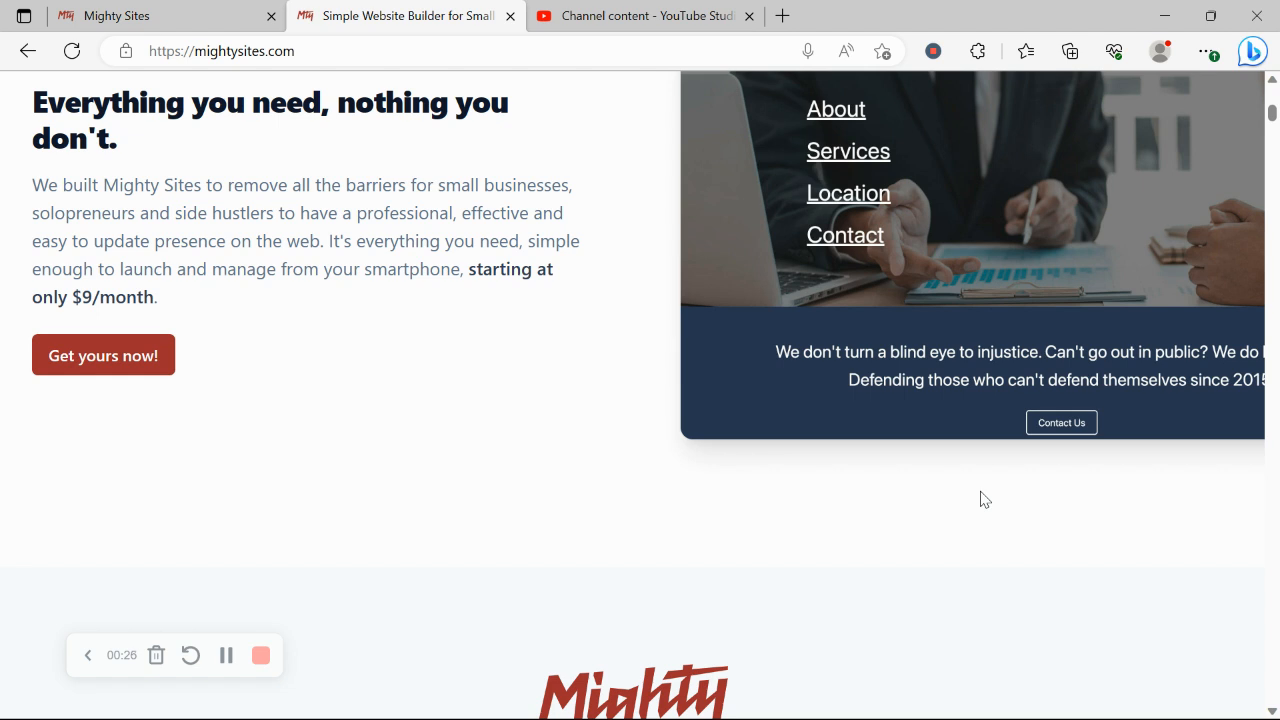
scroll(981, 499, "down", 1)
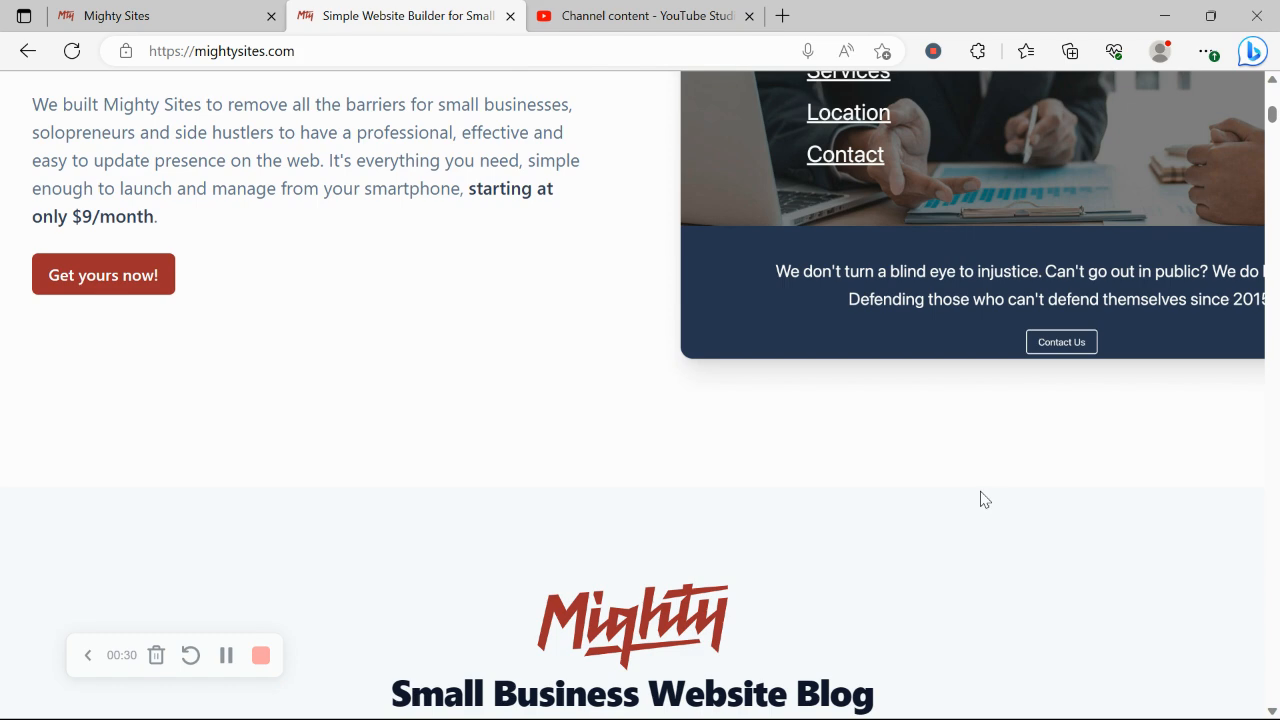
scroll(981, 499, "down", 1)
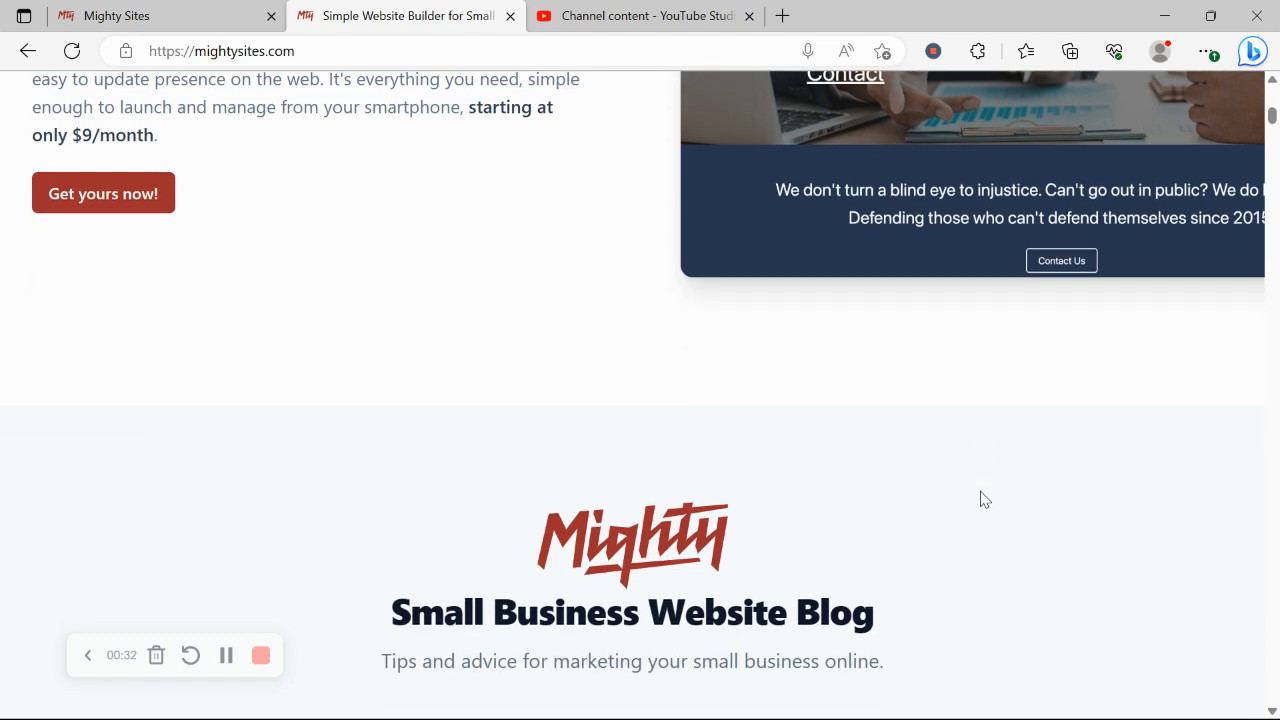
scroll(981, 499, "down", 6)
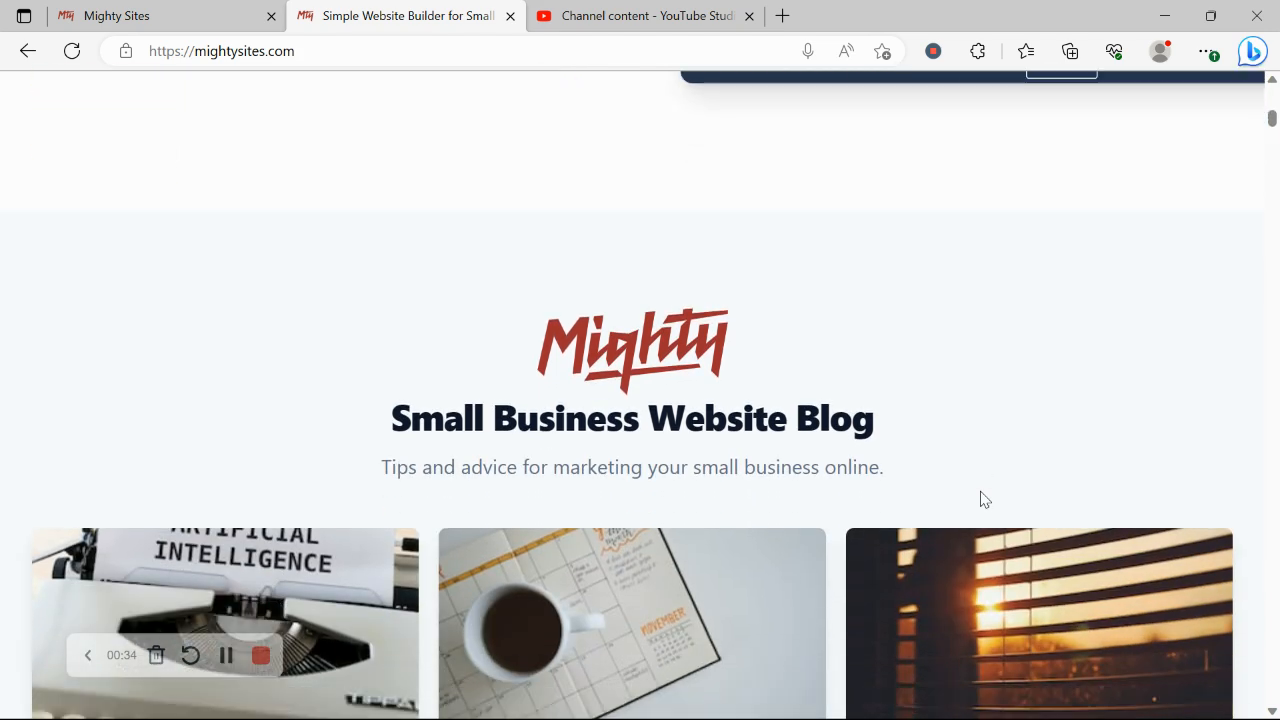
scroll(981, 499, "down", 5)
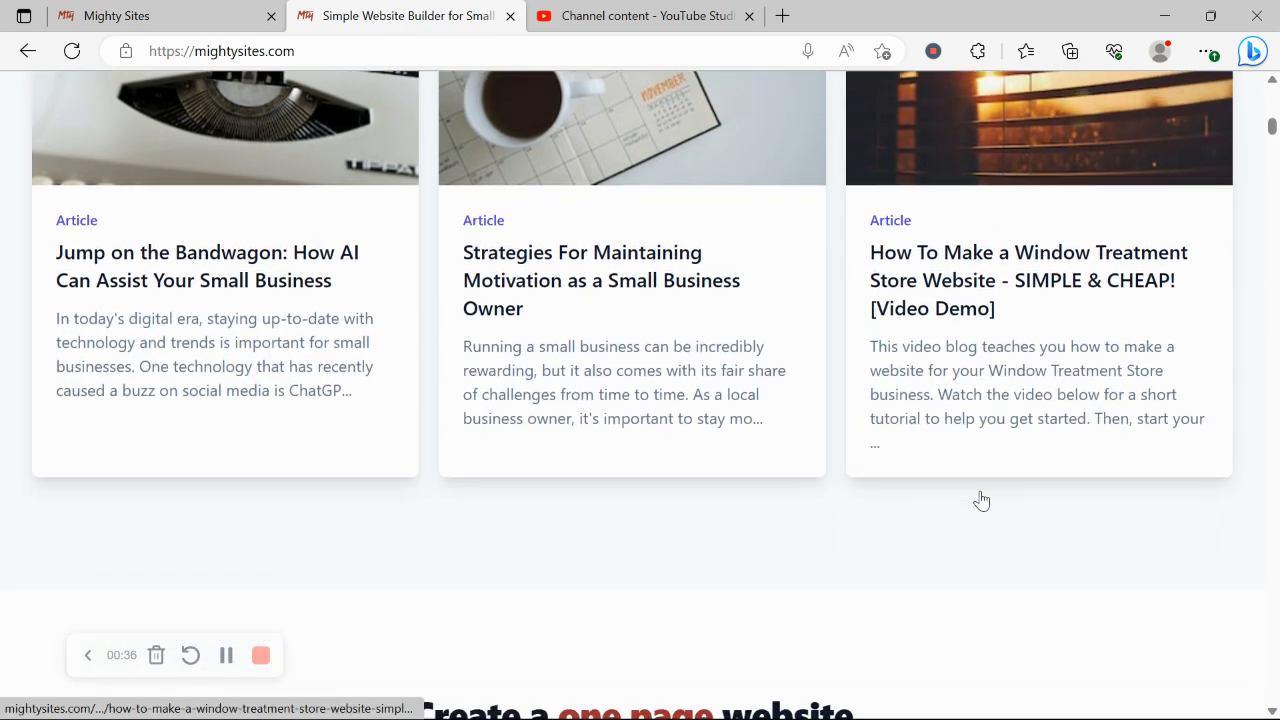
scroll(981, 501, "down", 2)
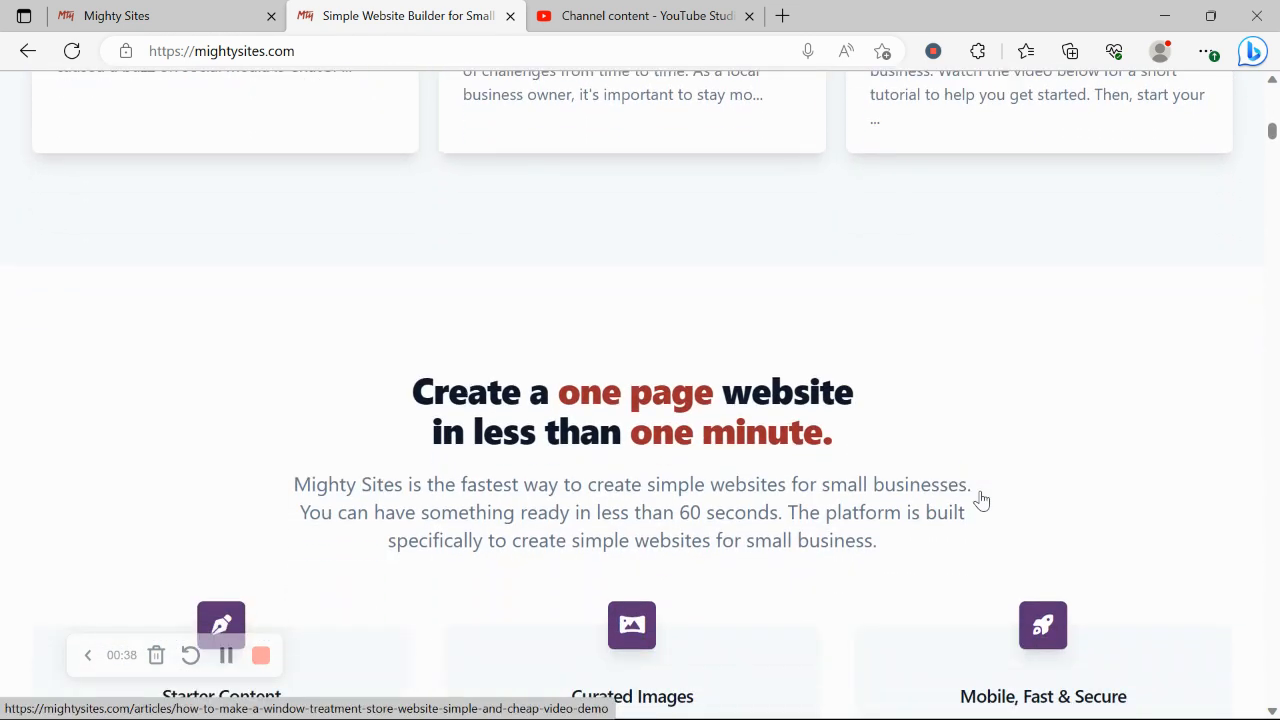
left_click_drag(382, 392, 886, 437)
left_click(580, 477)
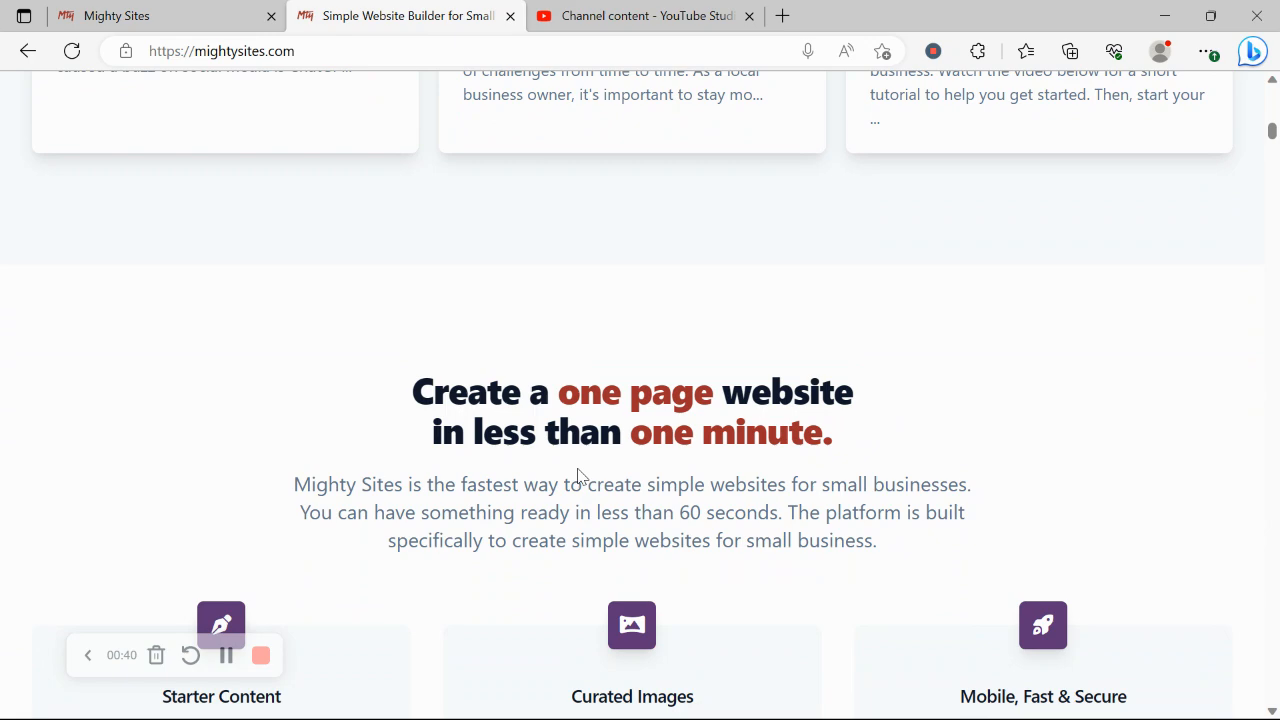
scroll(580, 474, "down", 3)
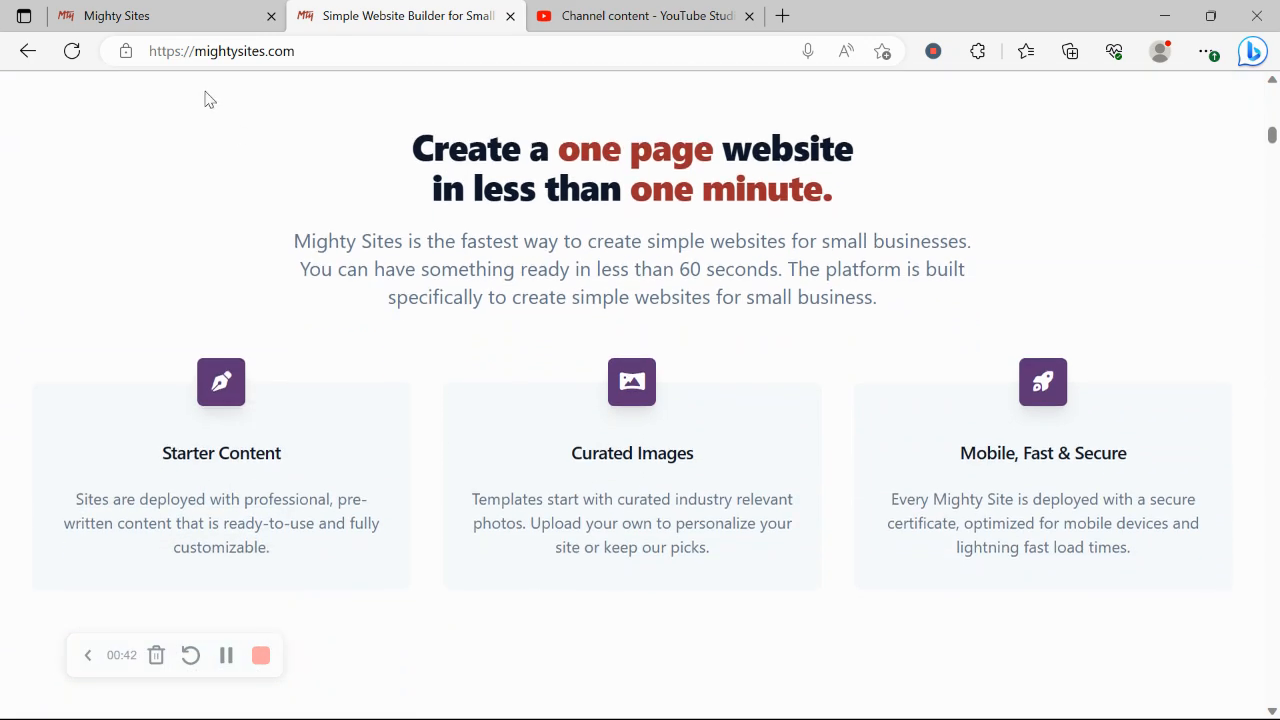
On the new-site page, search the markets for 'used b' and pick the Used Book Store template
left_click(206, 9)
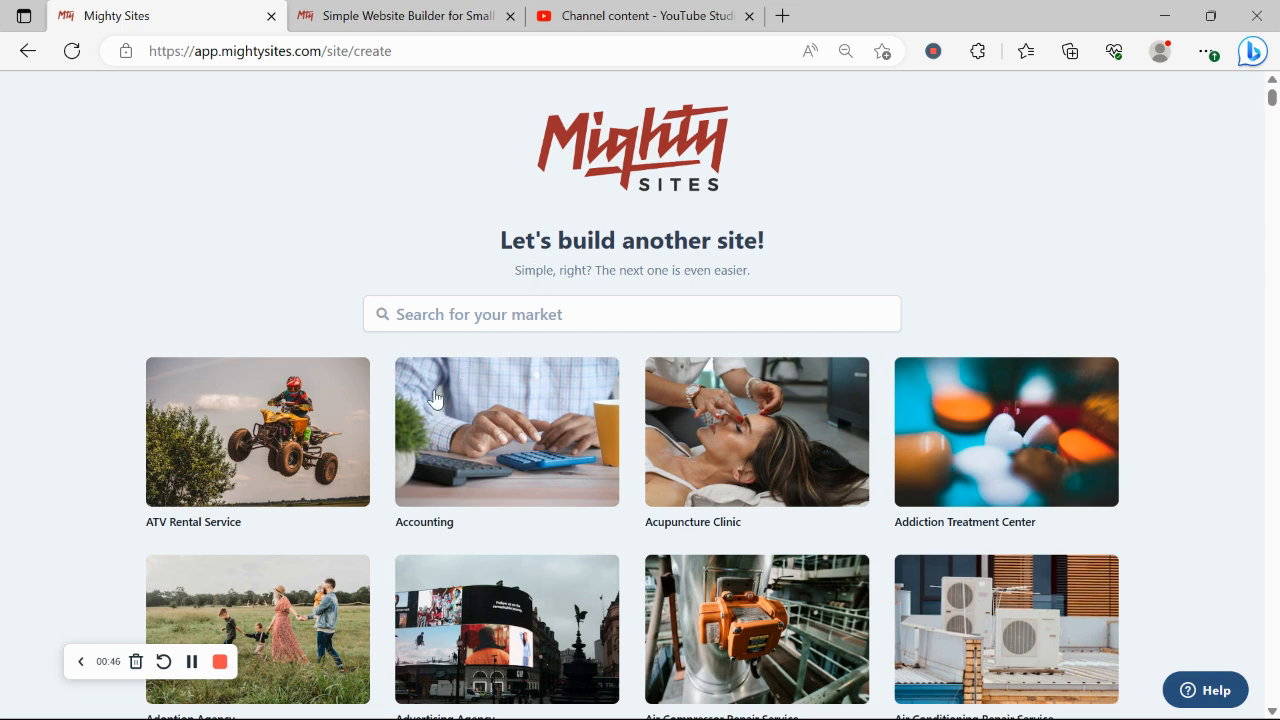
scroll(357, 257, "down", 5)
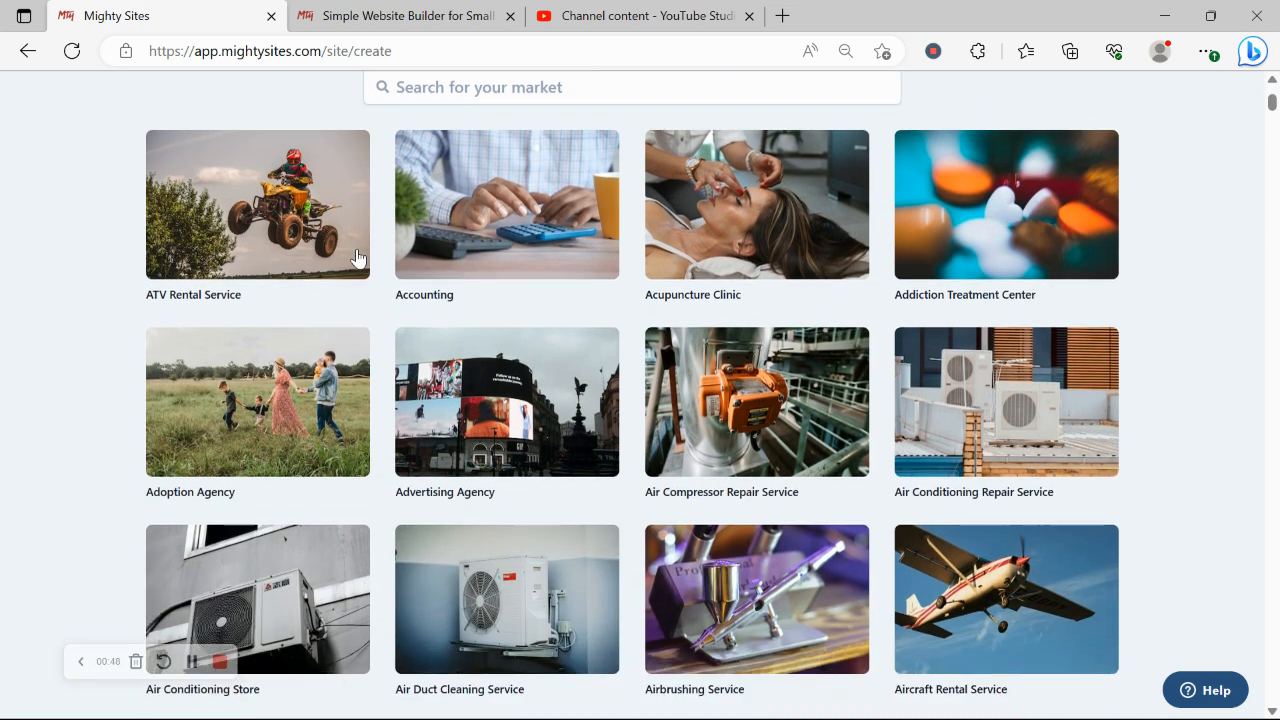
scroll(357, 257, "down", 5)
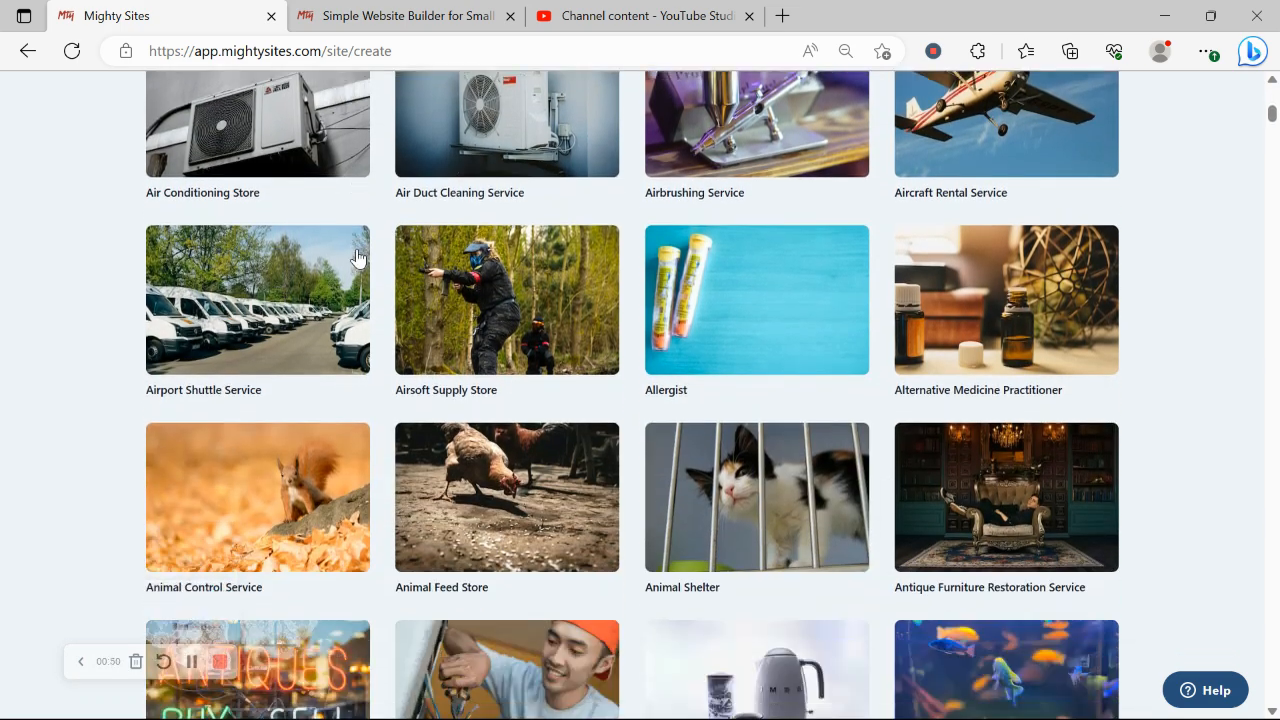
scroll(357, 257, "down", 3)
scroll(357, 257, "up", 4)
scroll(357, 257, "up", 8)
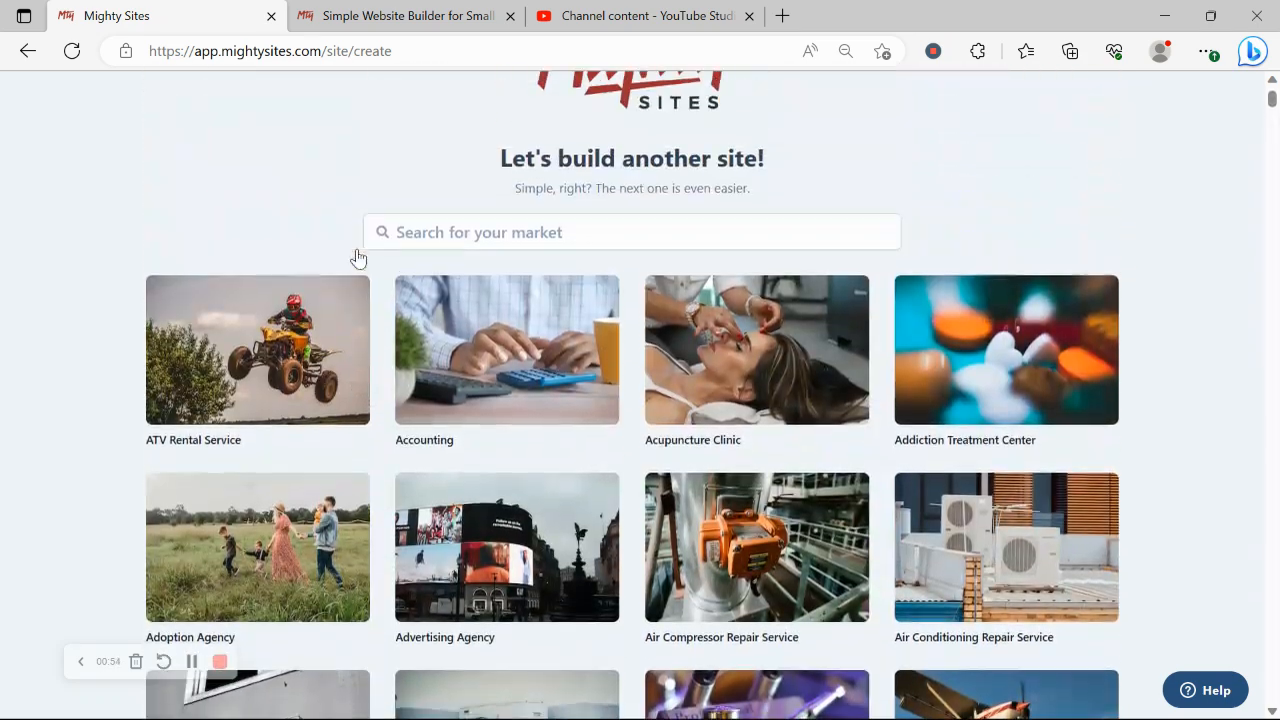
left_click(432, 248)
type("used v")
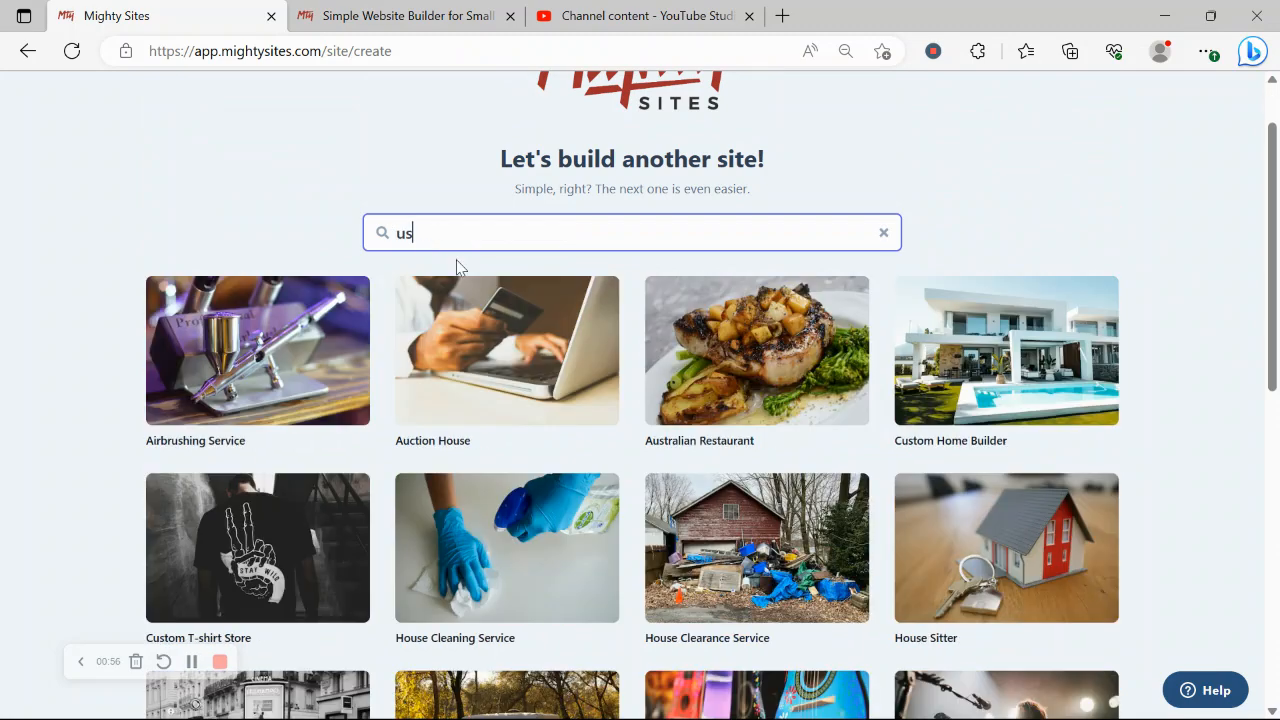
key("BackSpace")
type("b")
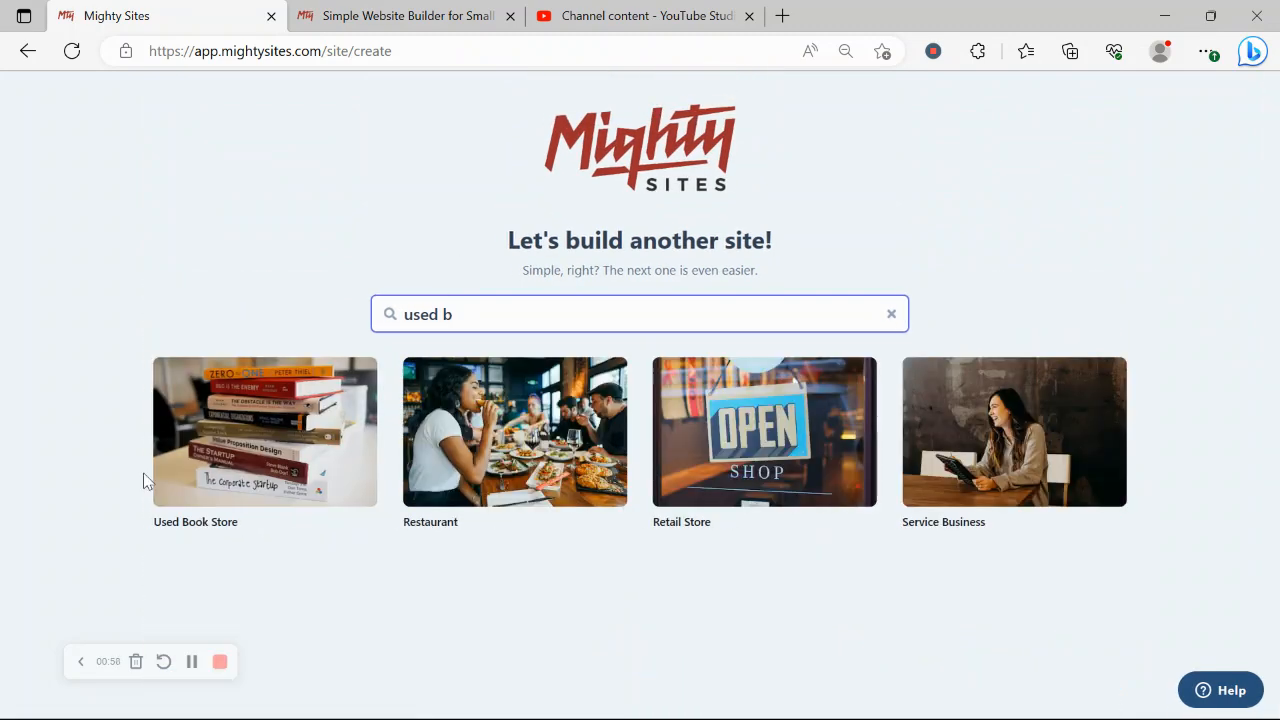
left_click(220, 440)
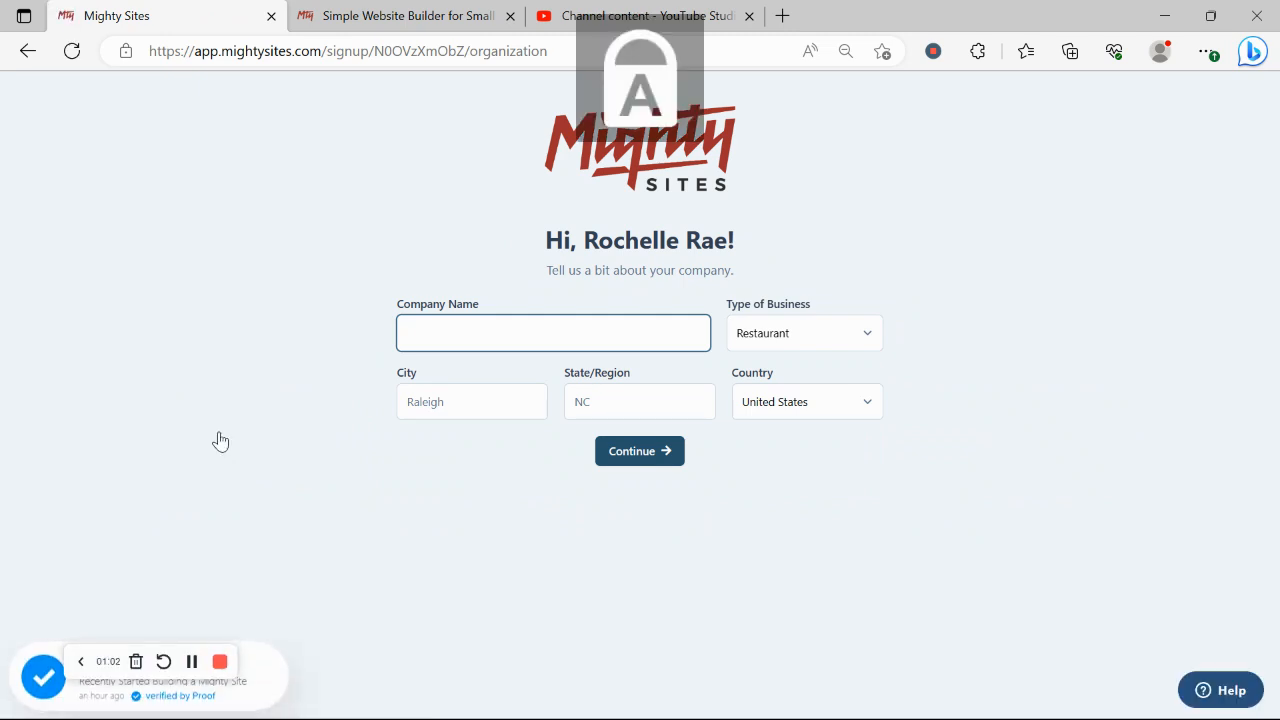
Enter the company name Rochelle's Second Hand Treasures
type("R")
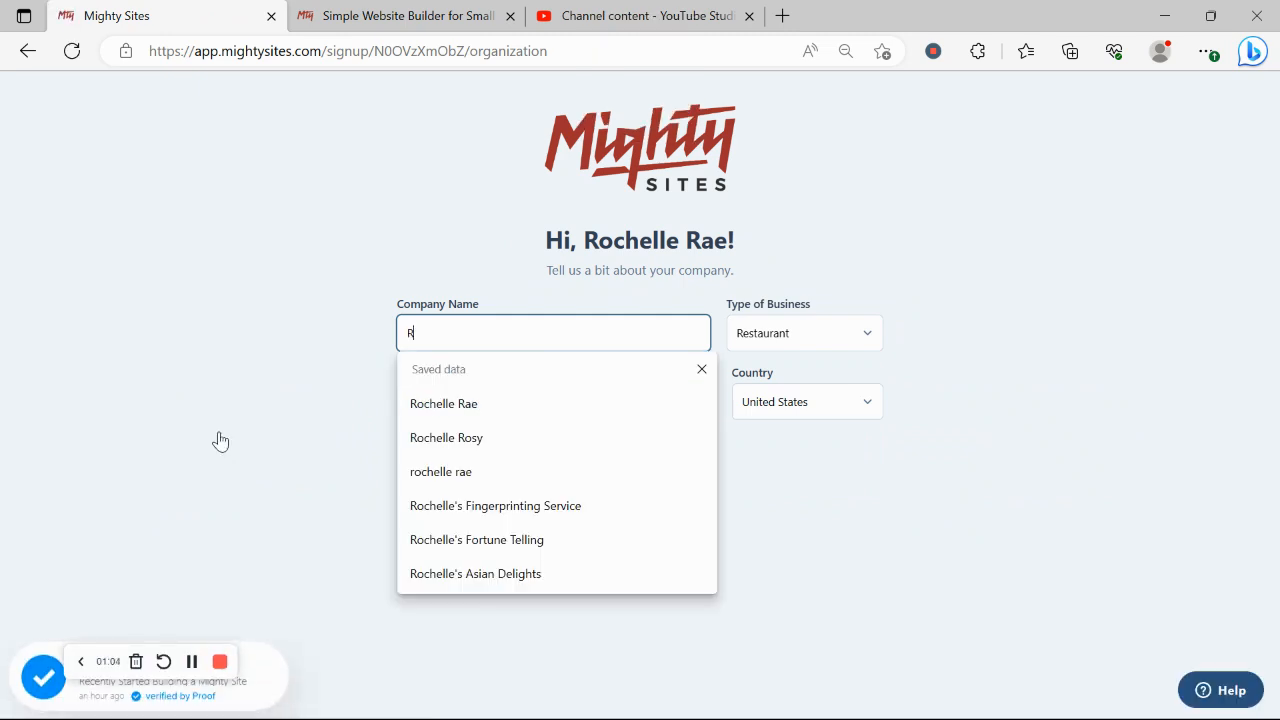
type("oc")
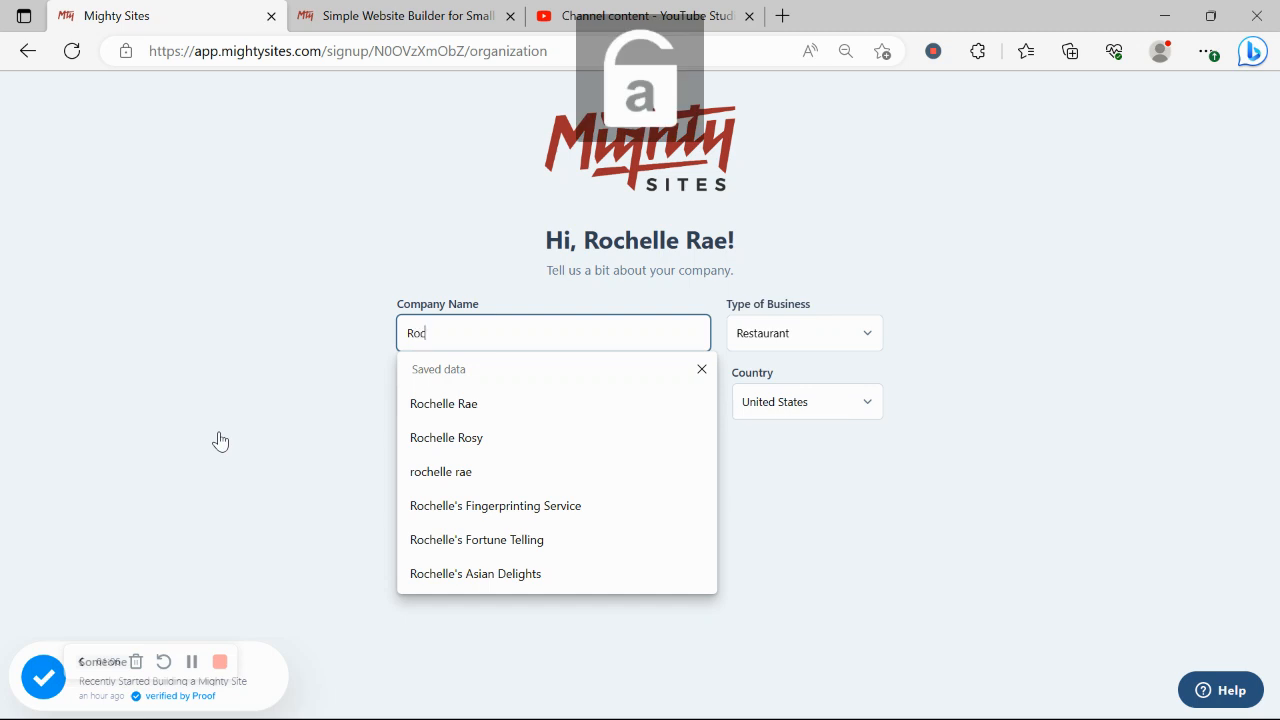
type("helle's")
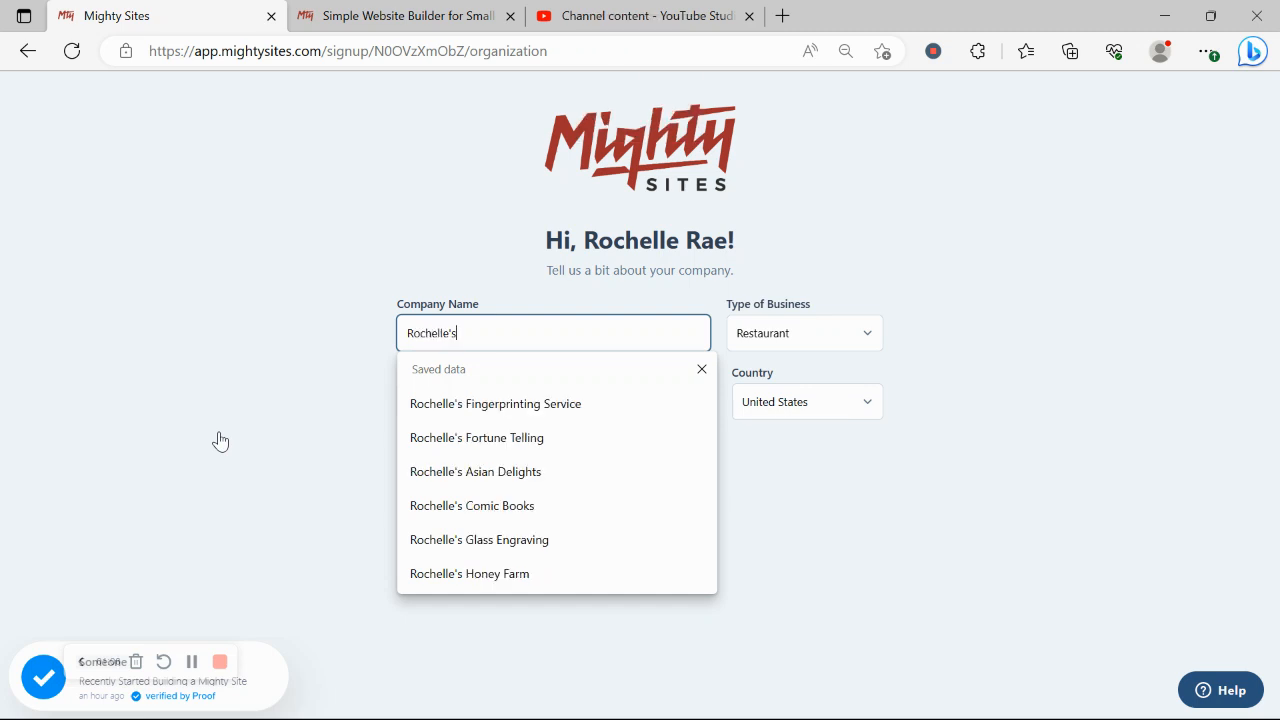
key("Caps_Lock")
type("S")
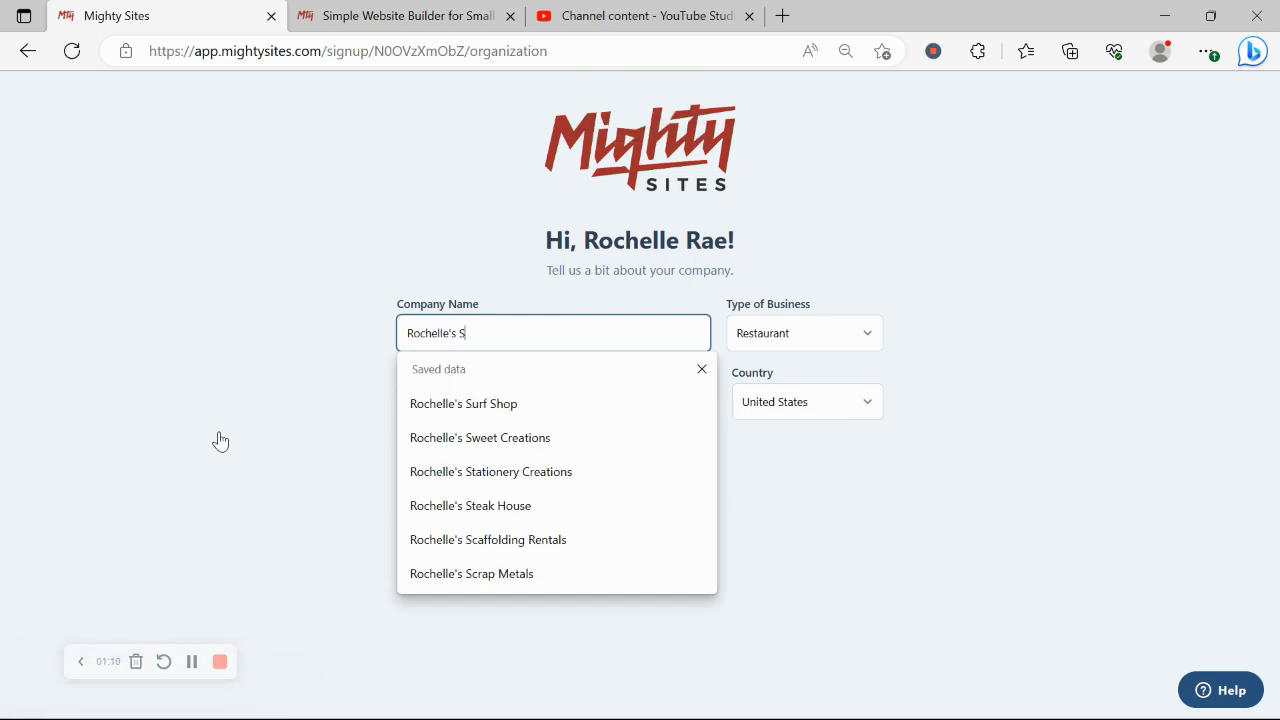
key("Caps_Lock")
type("econd")
key("Caps_Lock")
type("H")
key("Caps_Lock")
type("and")
key("Caps_Lock")
type("R")
key("BackSpace")
type("T")
key("Caps_Lock")
type("re")
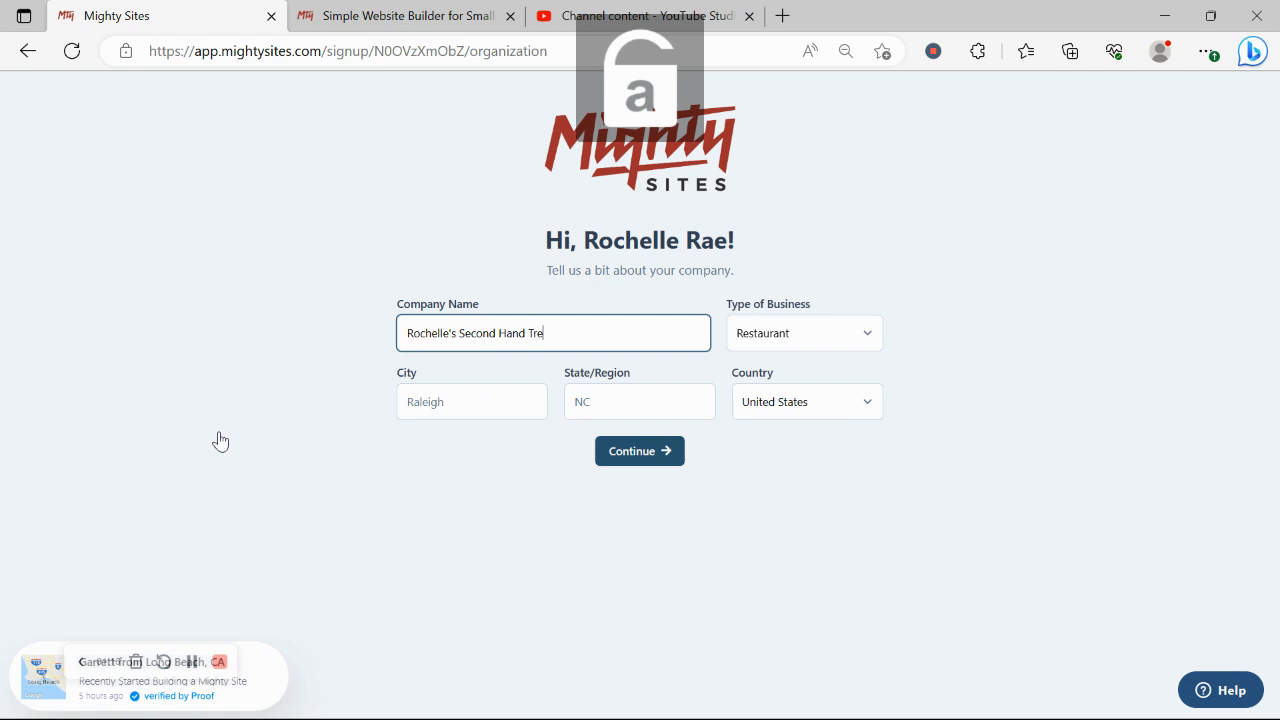
type("asures")
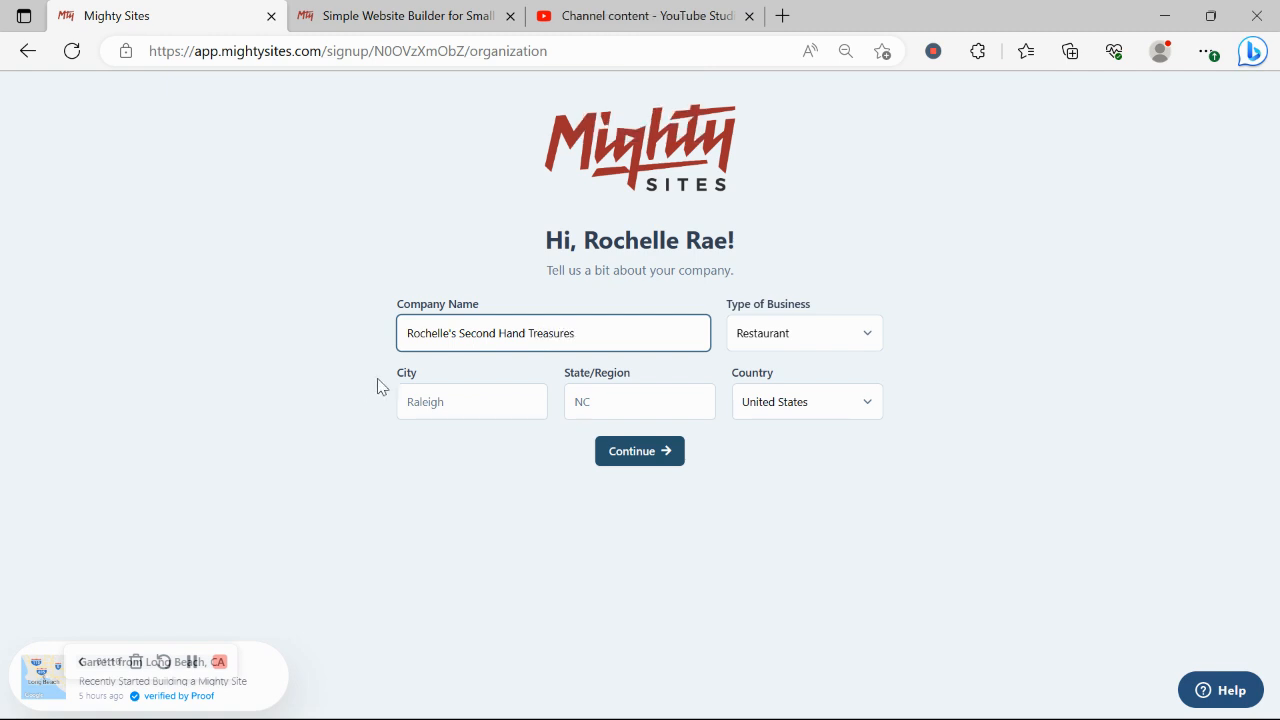
Set city Denver, state Colorado and business type Retail, then continue to build the site
left_click(480, 396)
key("Caps_Lock")
type("D")
key("Caps_Lock")
type("e")
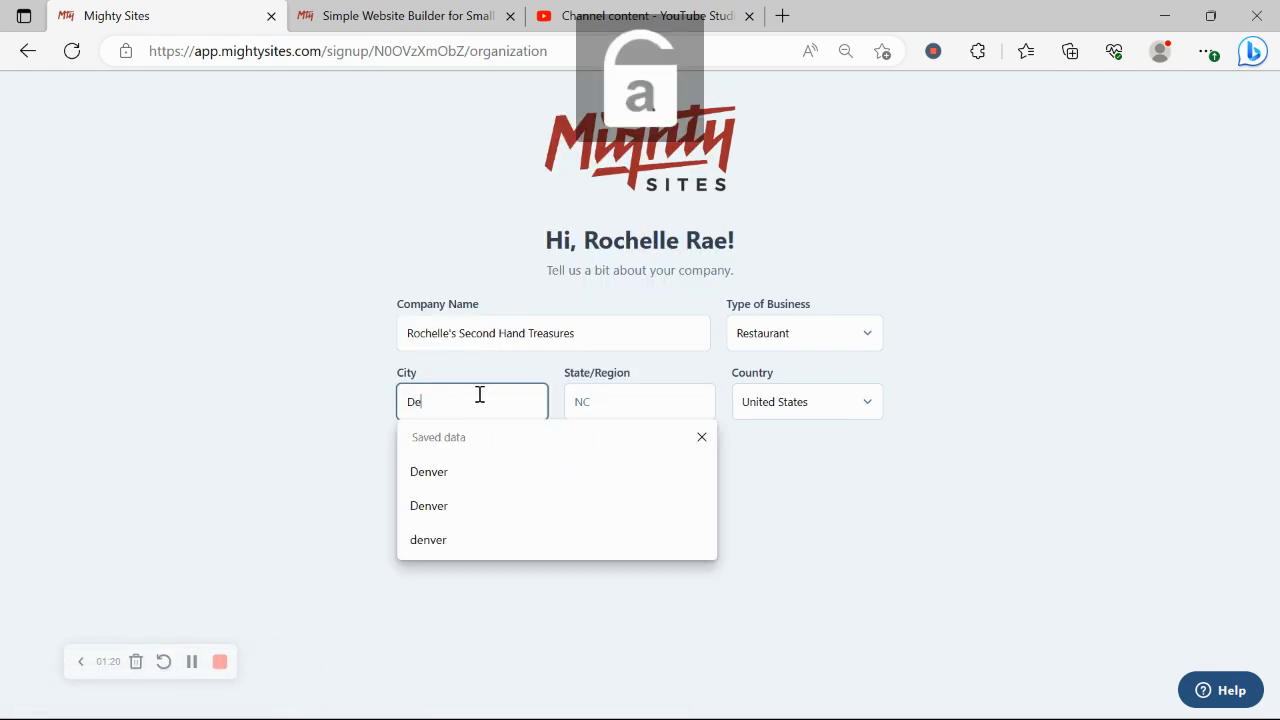
type("nver")
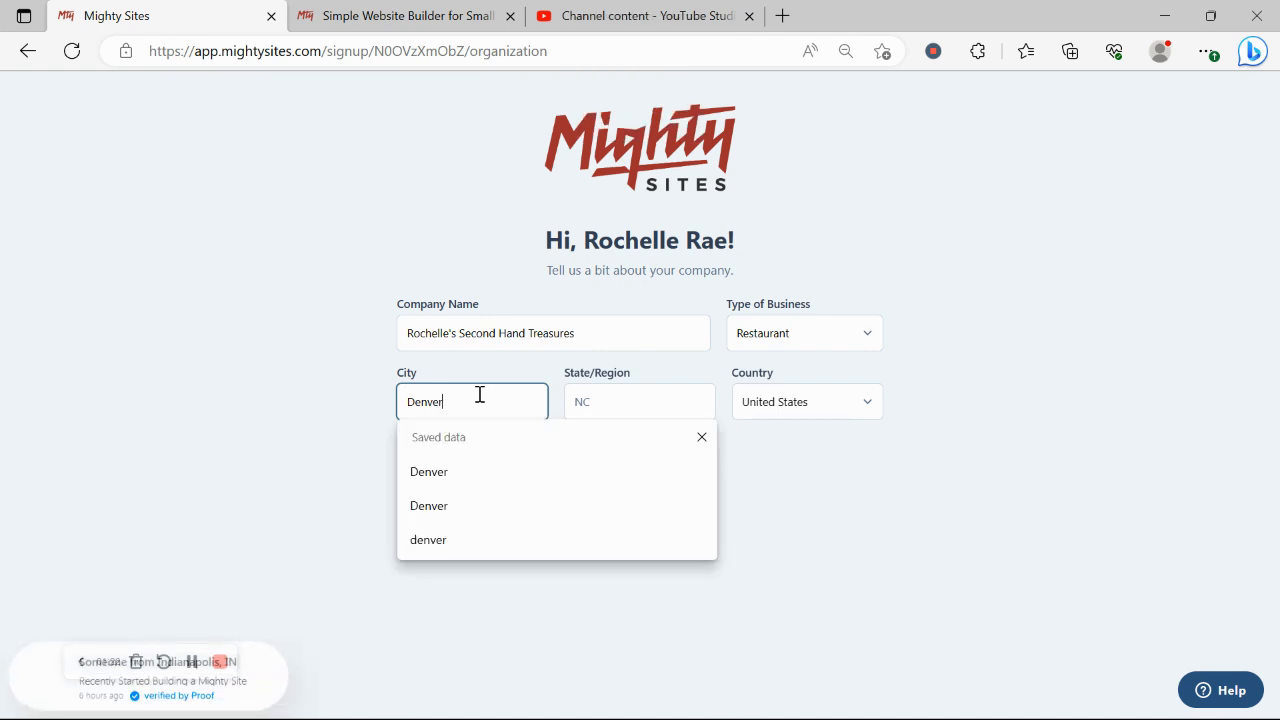
left_click(623, 401)
key("Caps_Lock")
type("C")
key("Caps_Lock")
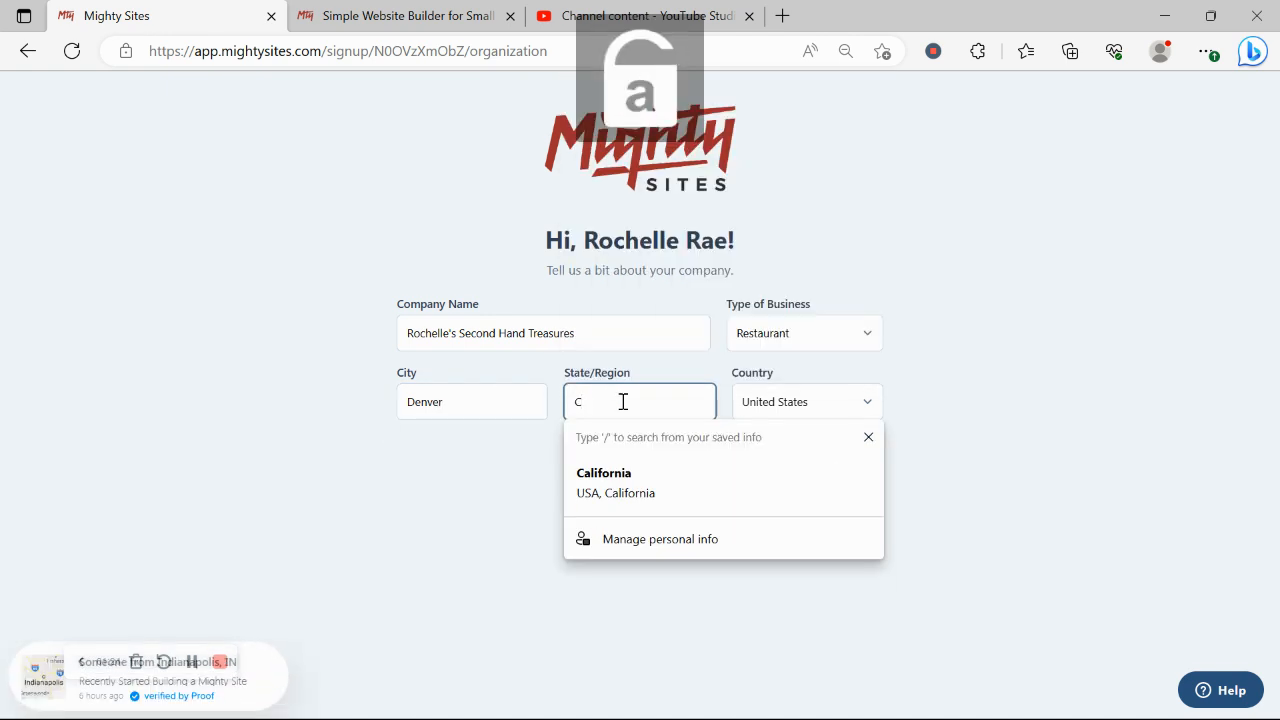
type("olorado")
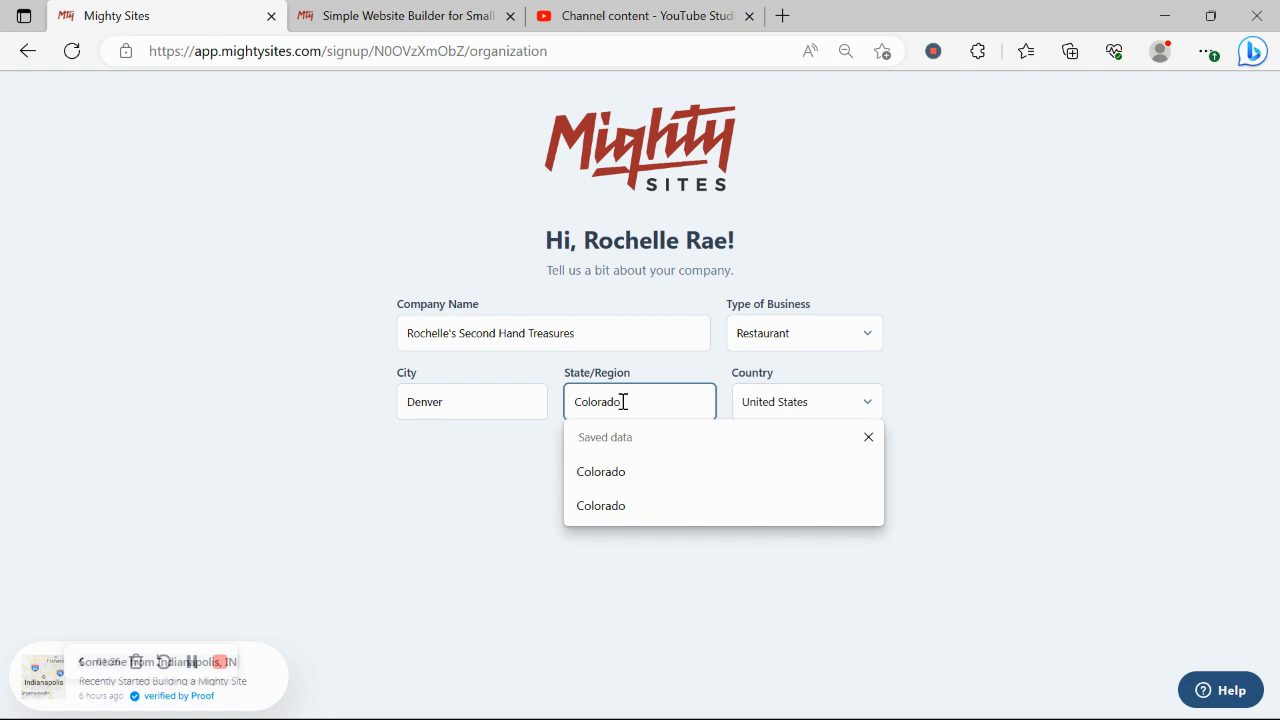
left_click(826, 346)
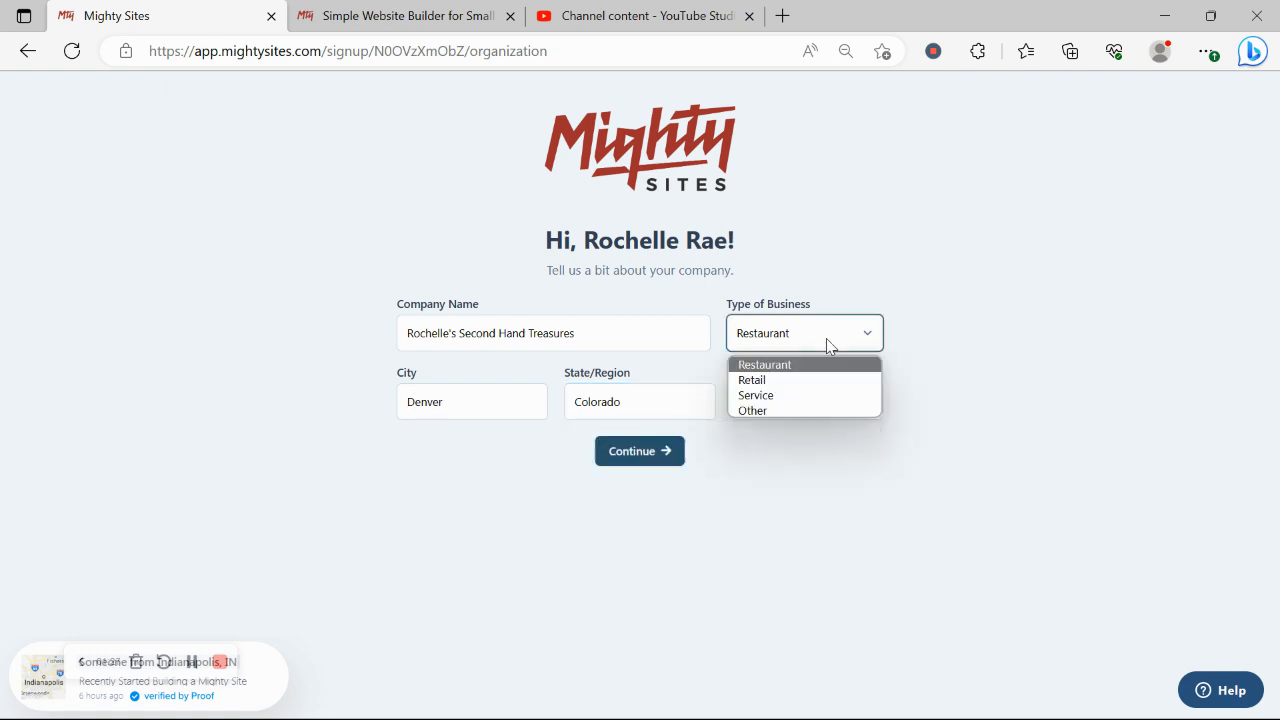
left_click(794, 377)
left_click(665, 459)
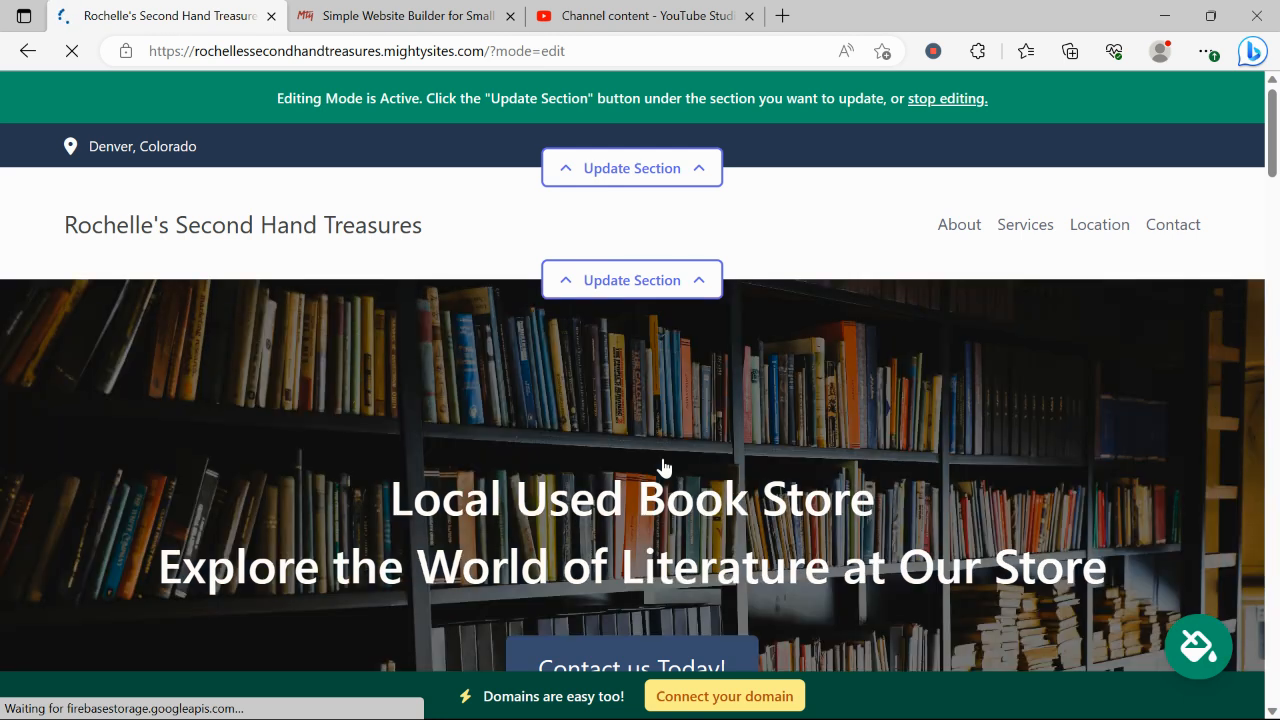
Scroll down through the about, What We Offer and Denver location sections
scroll(663, 467, "down", 5)
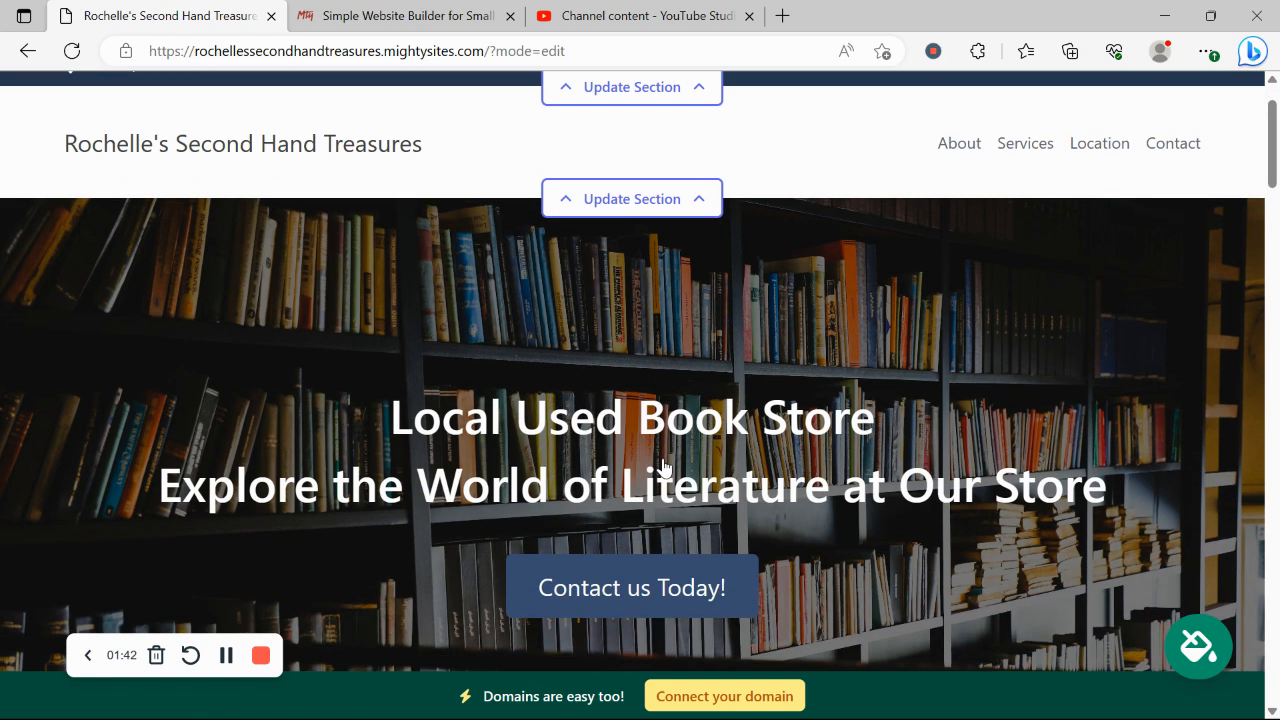
scroll(663, 467, "down", 3)
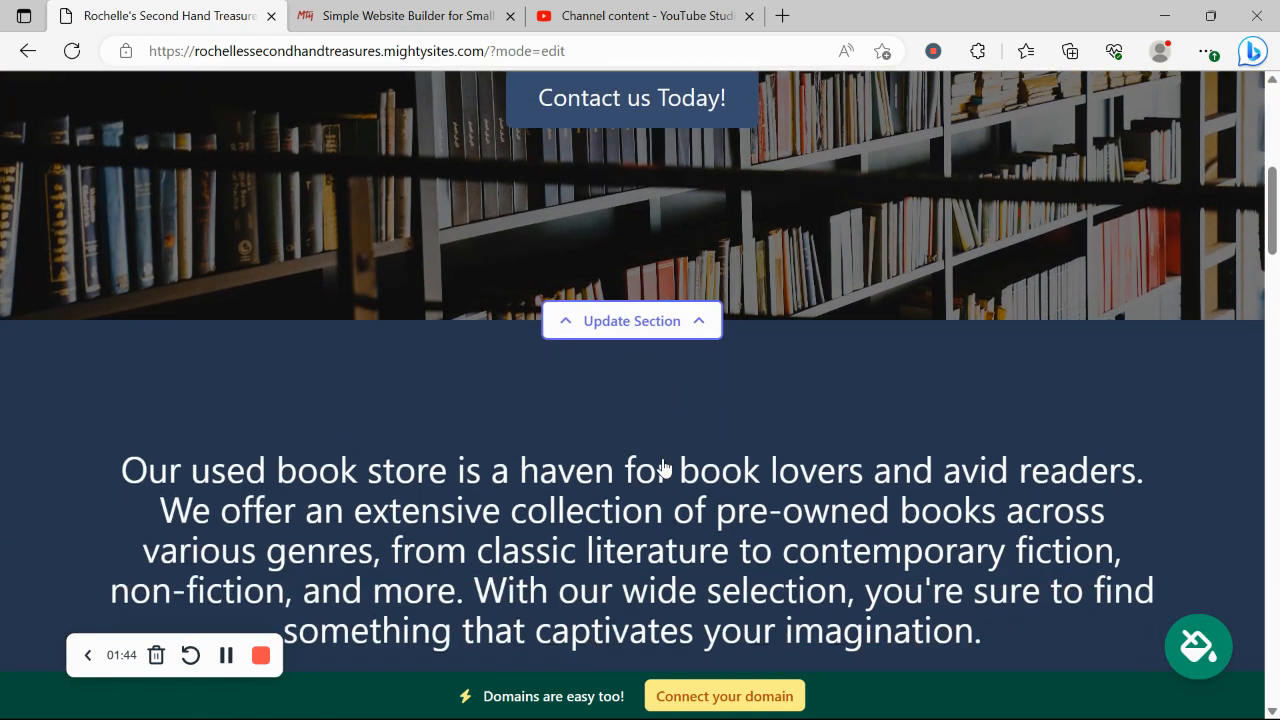
left_click_drag(110, 307, 1037, 490)
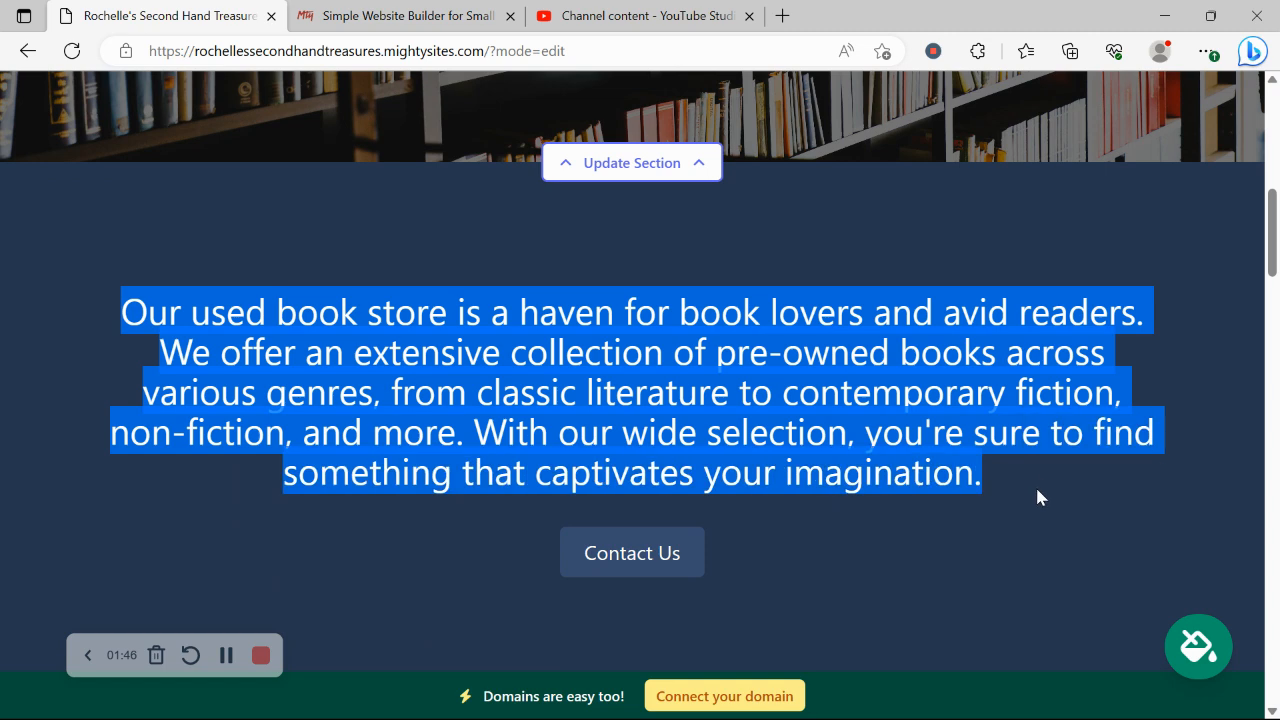
left_click(893, 530)
scroll(895, 535, "down", 1)
scroll(895, 540, "down", 5)
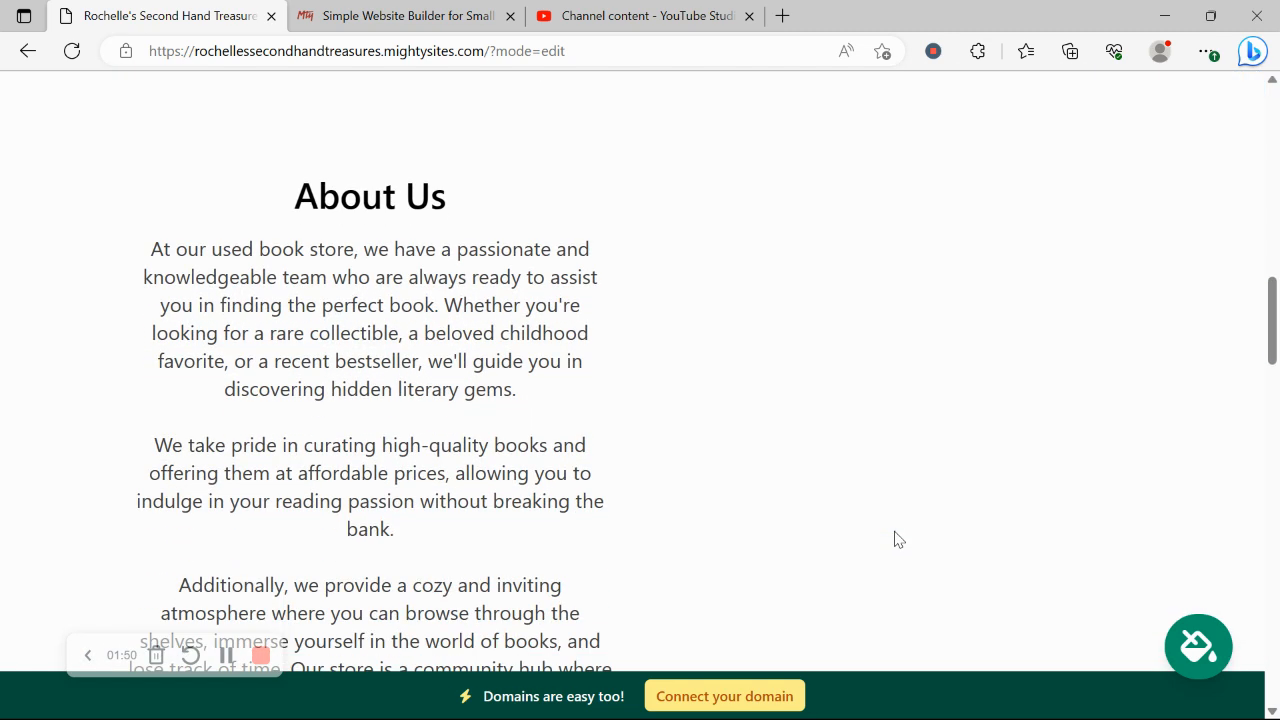
scroll(913, 525, "down", 2)
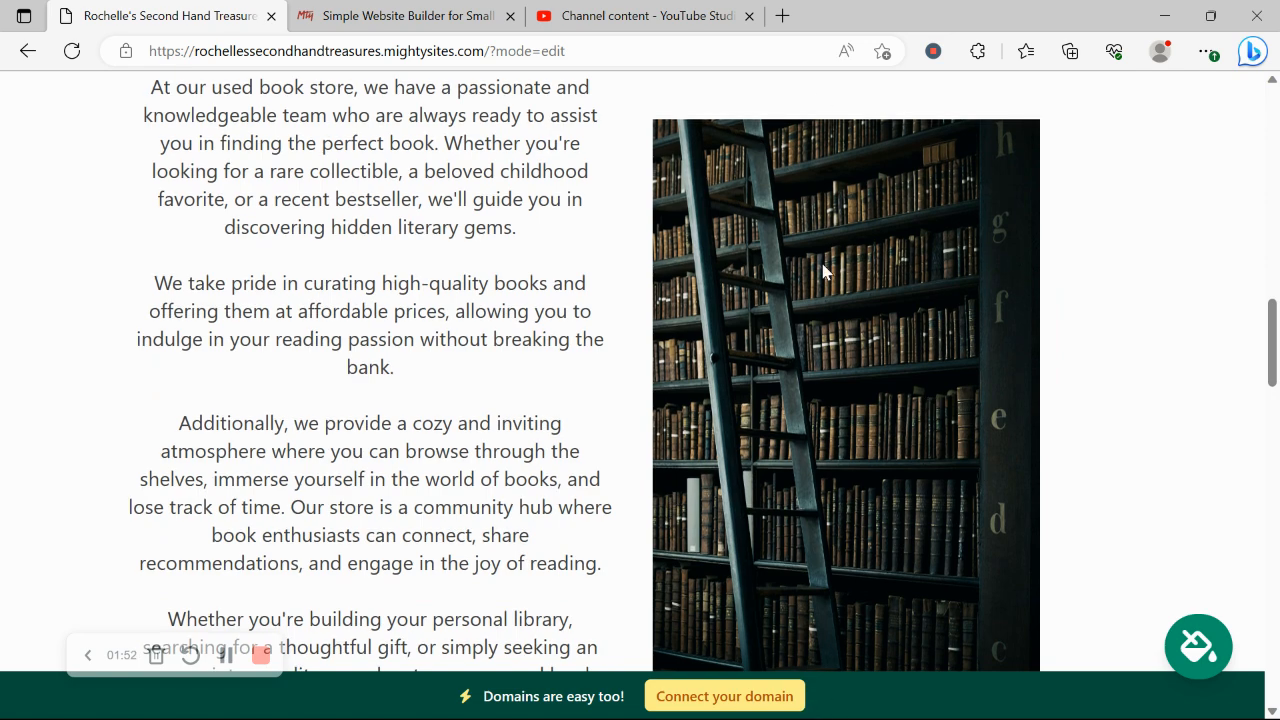
scroll(823, 270, "down", 2)
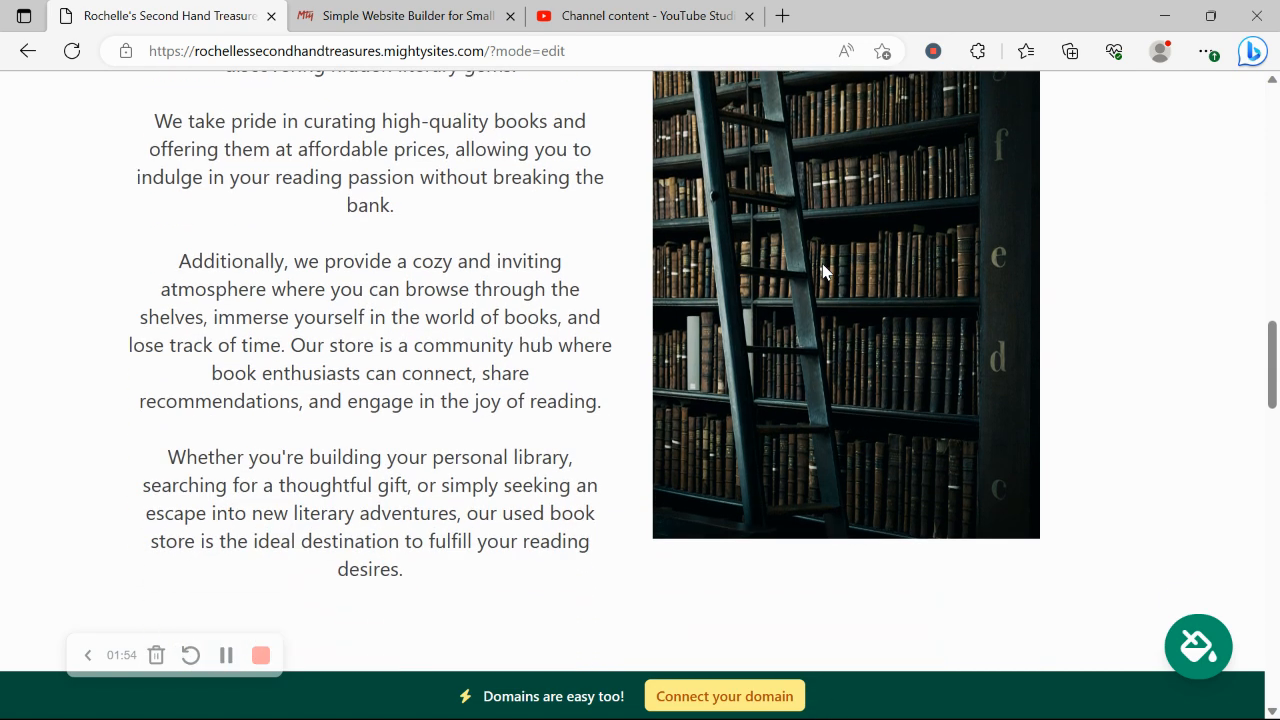
scroll(822, 270, "down", 8)
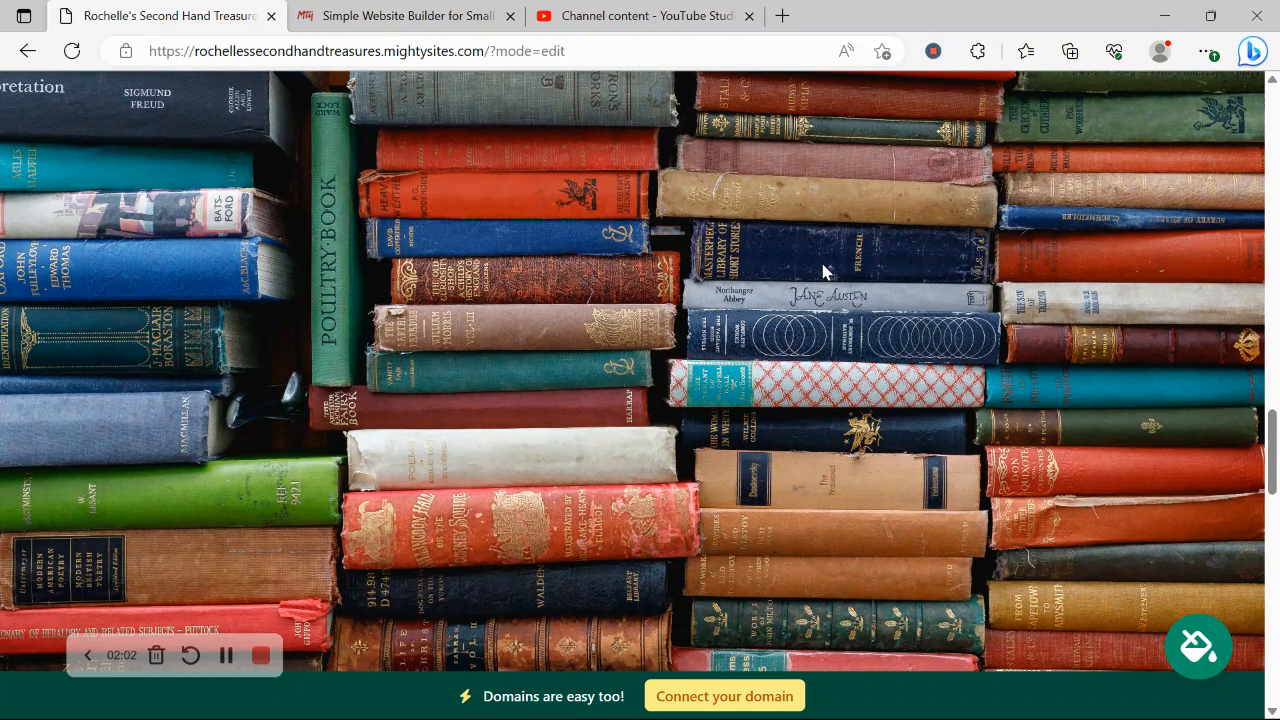
scroll(822, 270, "down", 5)
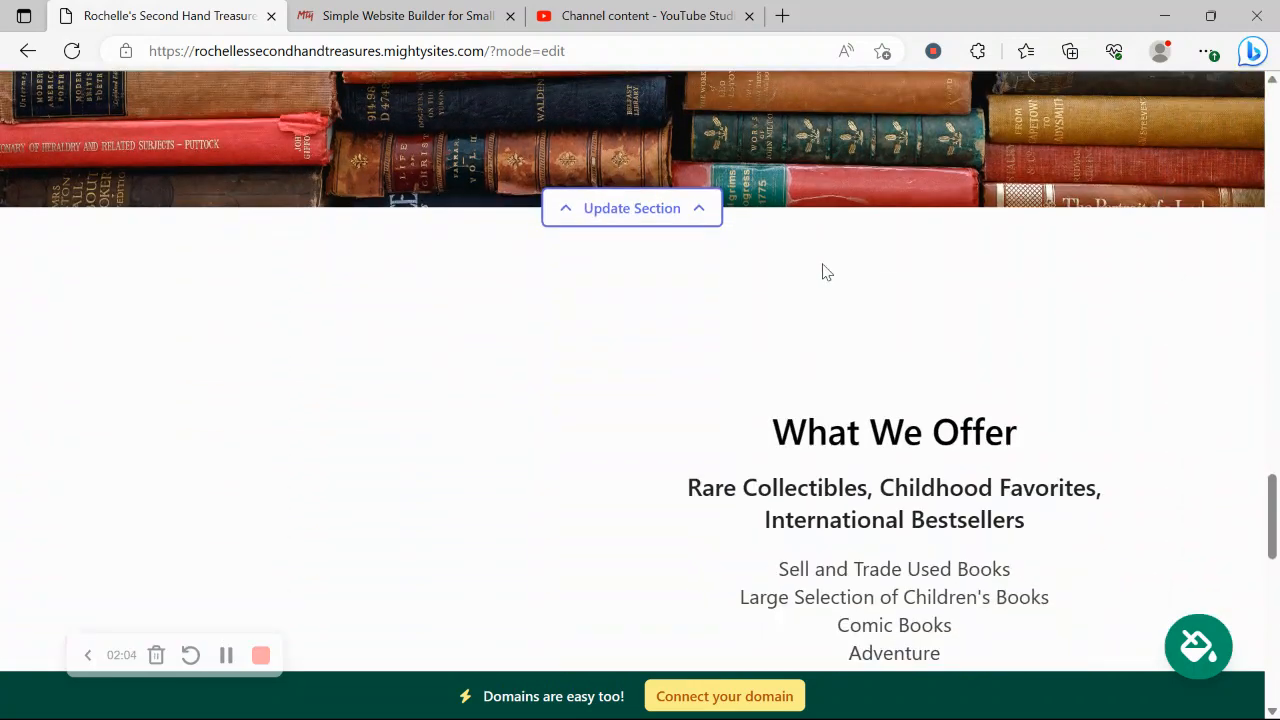
scroll(822, 270, "down", 3)
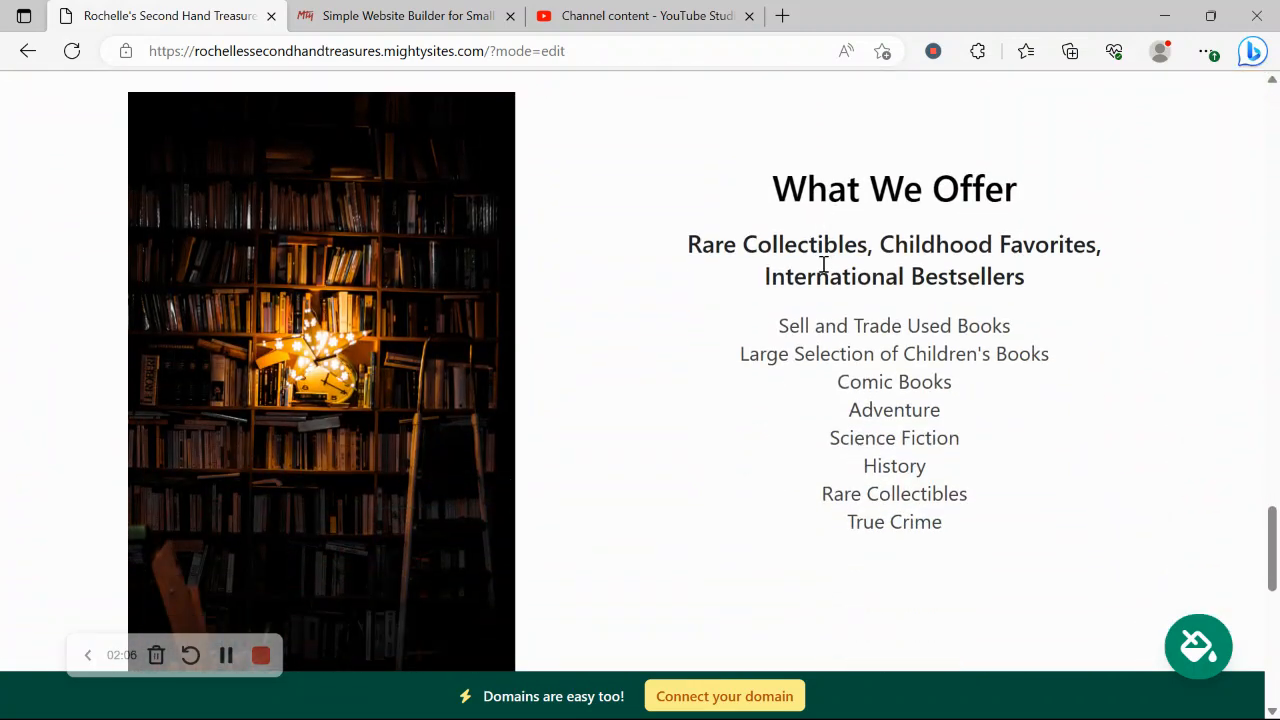
scroll(822, 265, "down", 6)
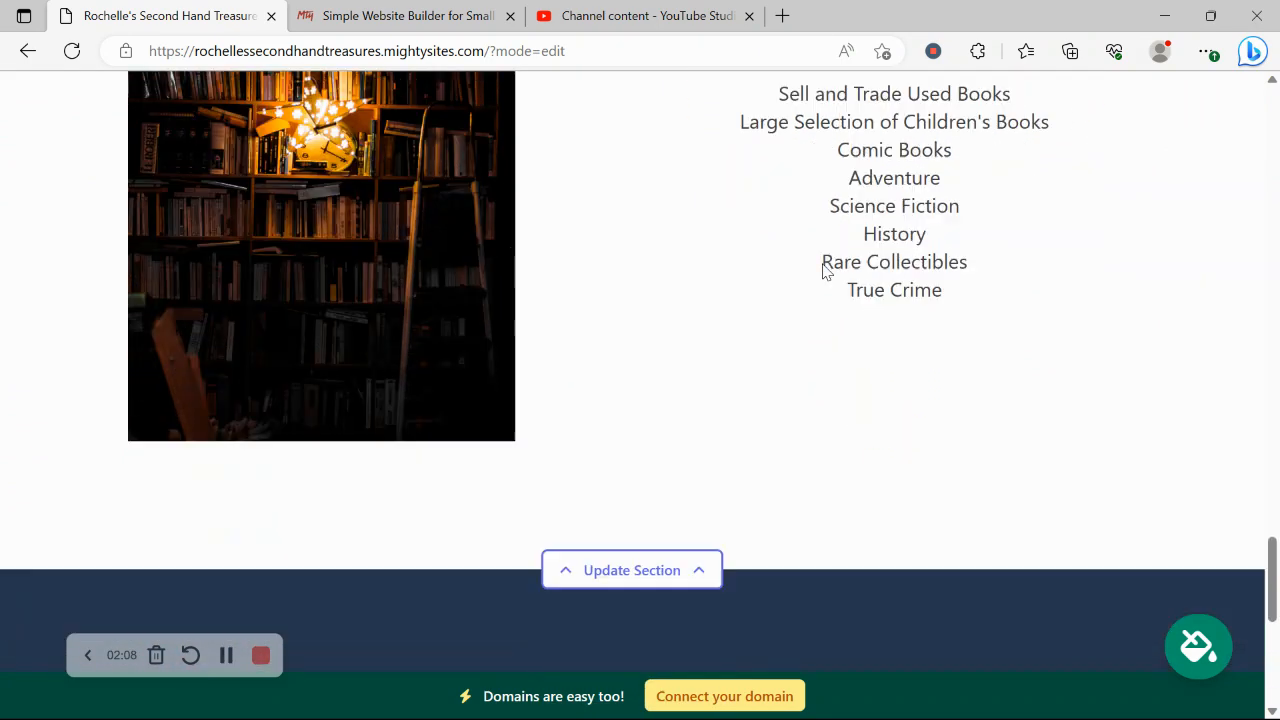
Scroll back up to the site header
scroll(822, 265, "up", 2)
scroll(822, 265, "up", 4)
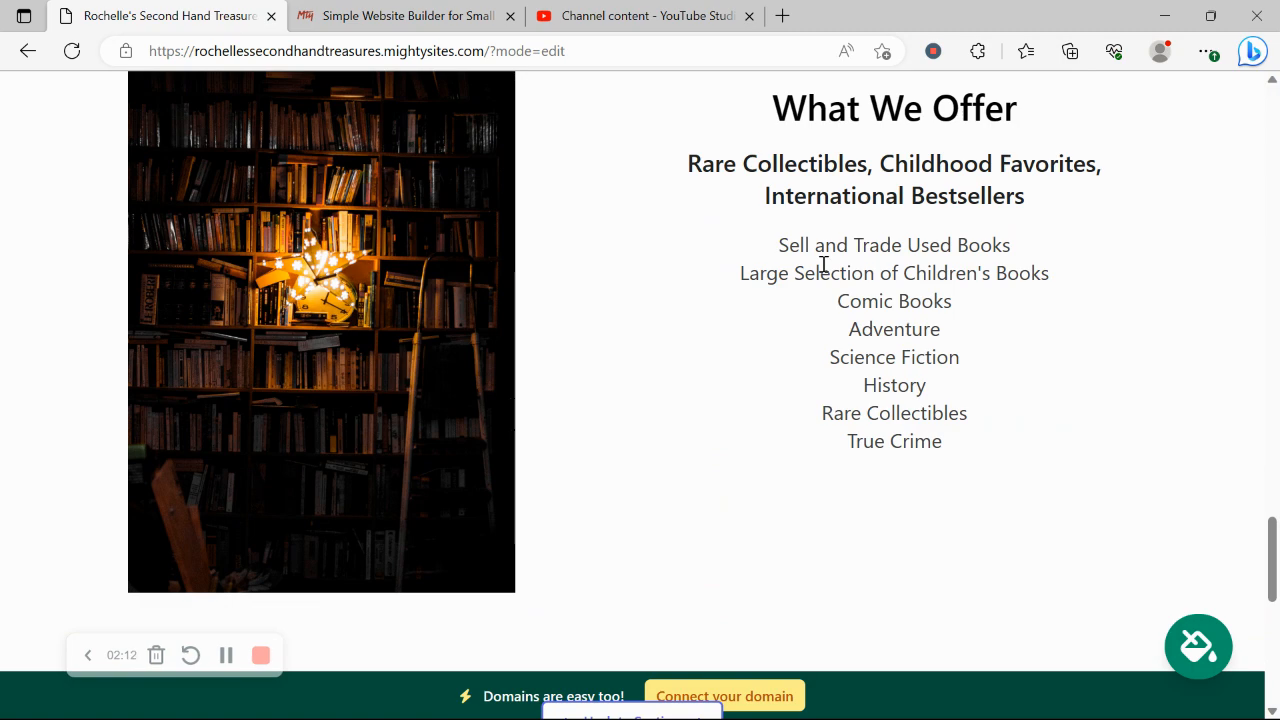
scroll(822, 265, "up", 5)
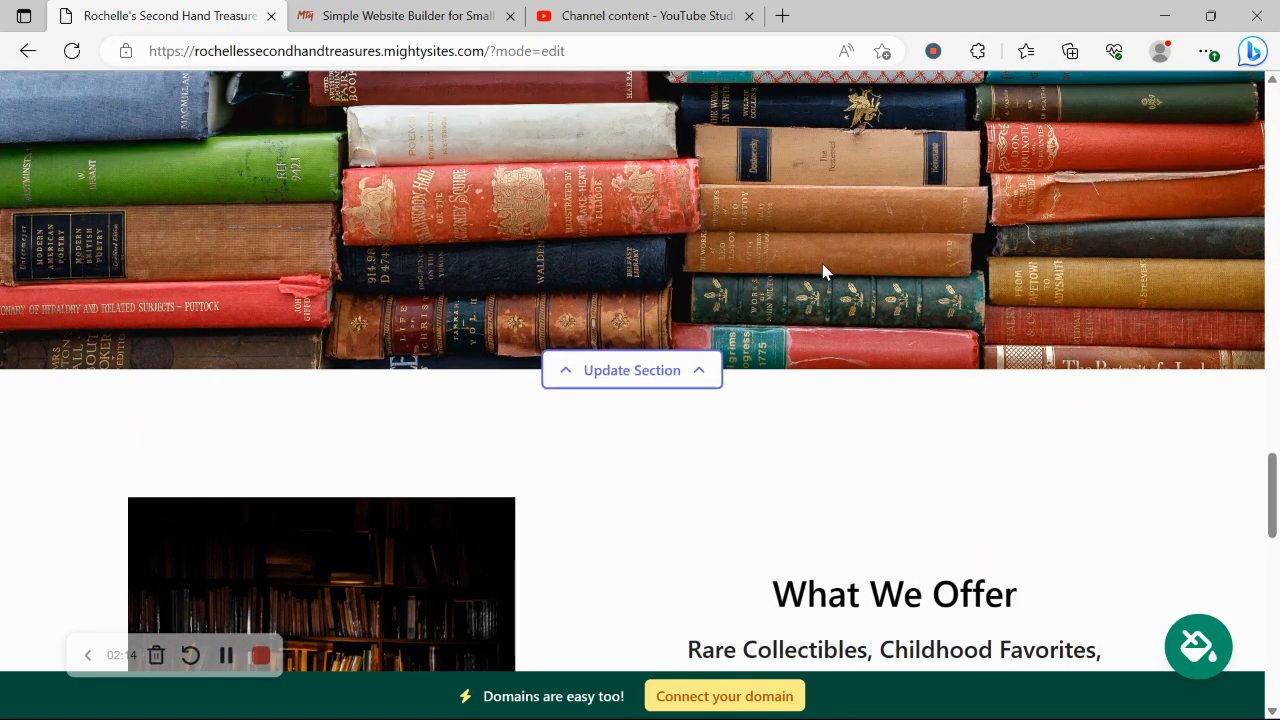
scroll(822, 270, "up", 8)
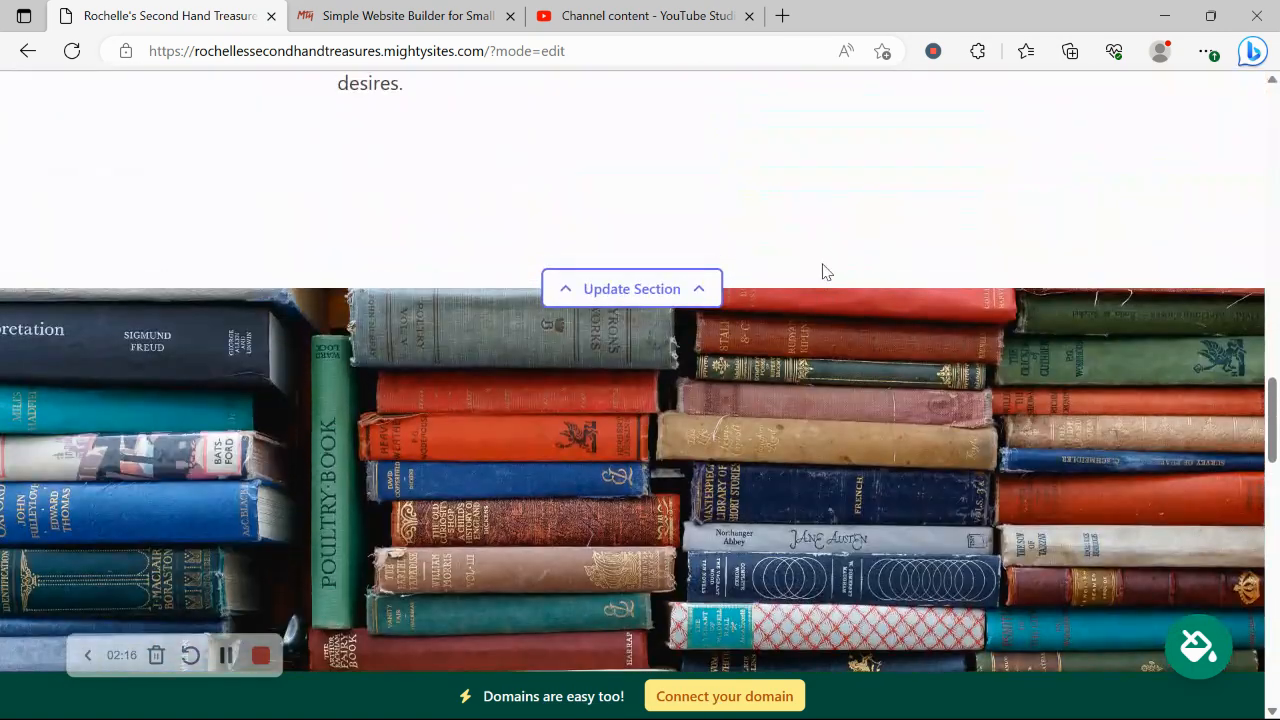
scroll(822, 270, "up", 9)
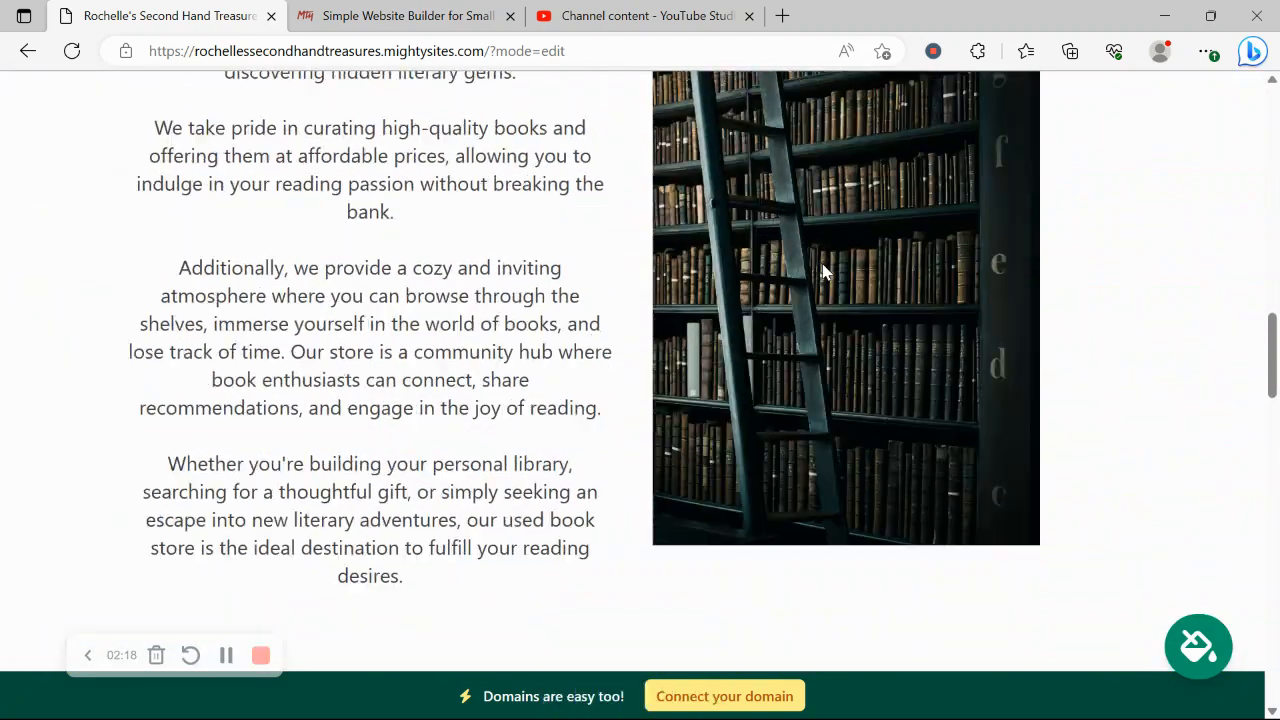
scroll(822, 270, "up", 8)
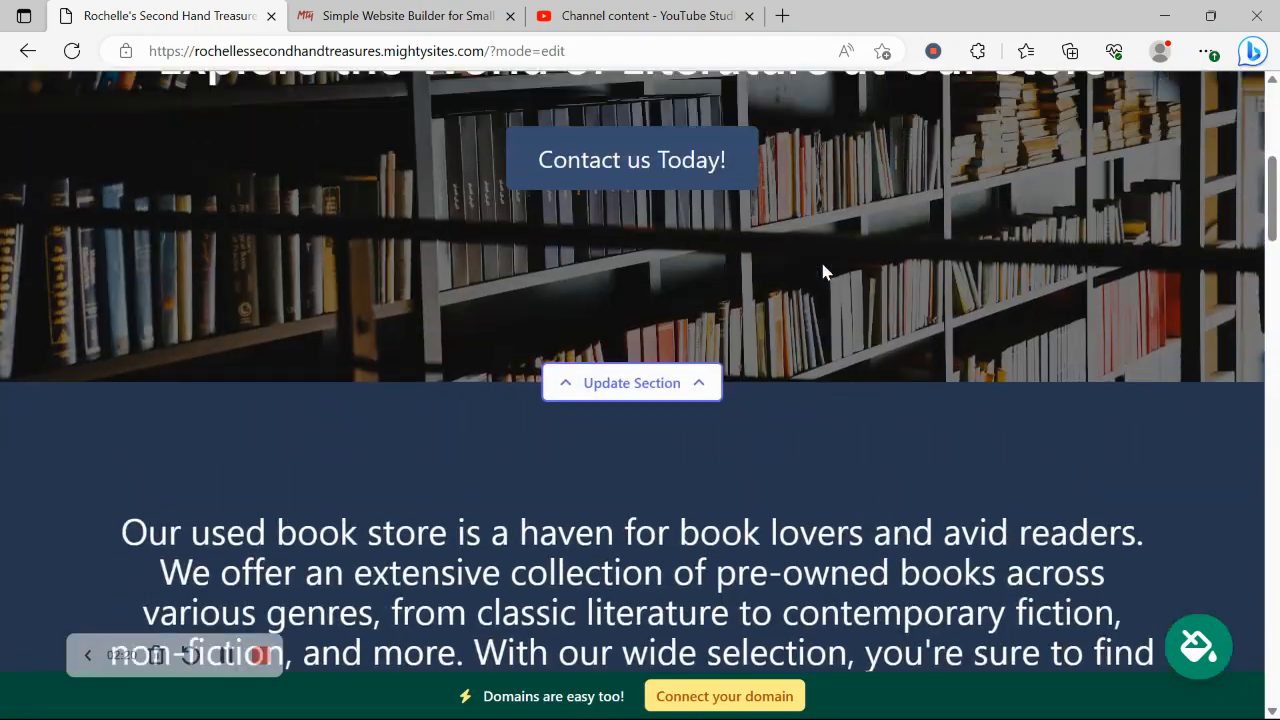
scroll(822, 265, "up", 4)
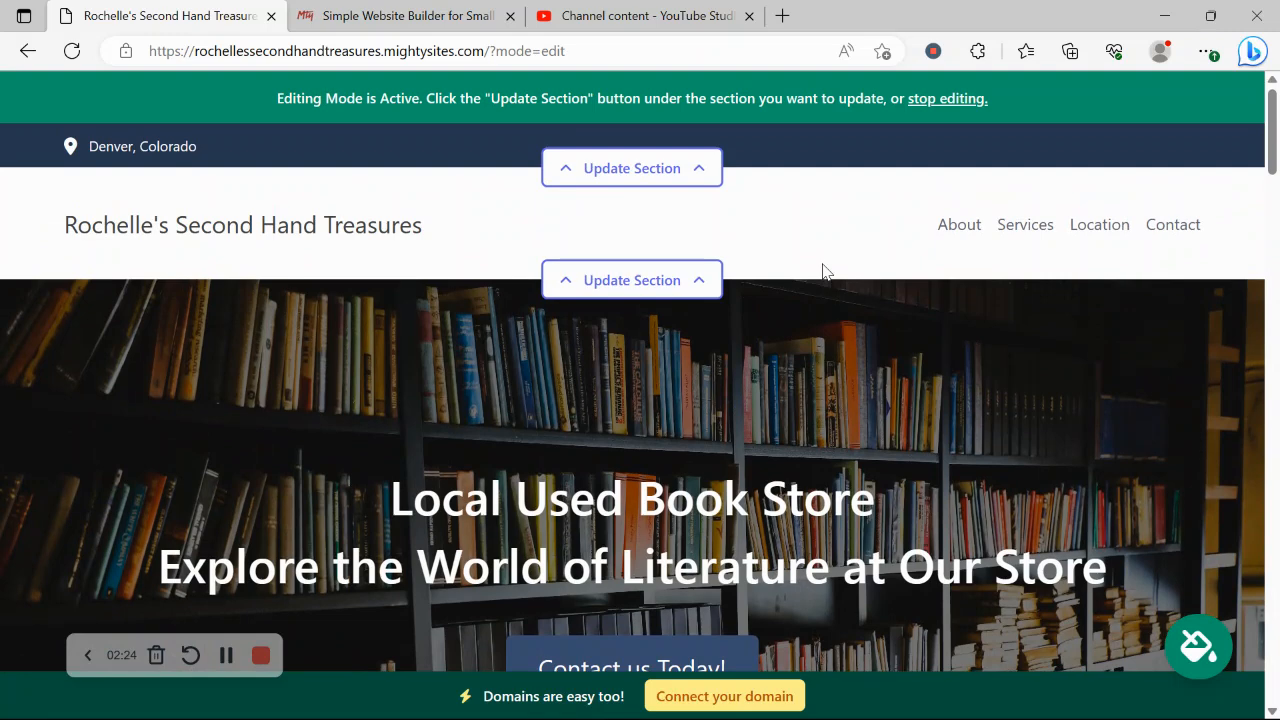
In the top bar's contact settings, enter the organization email, show it on the site, and add the phone number
left_click(646, 187)
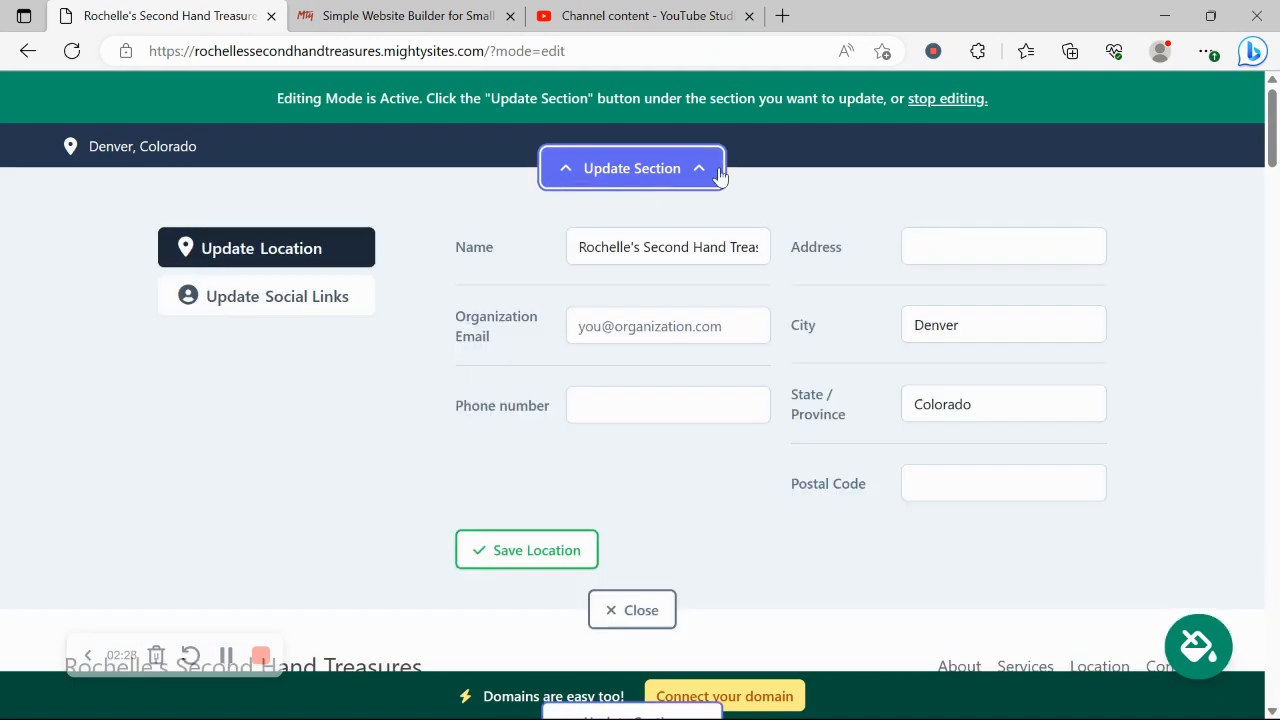
left_click(663, 309)
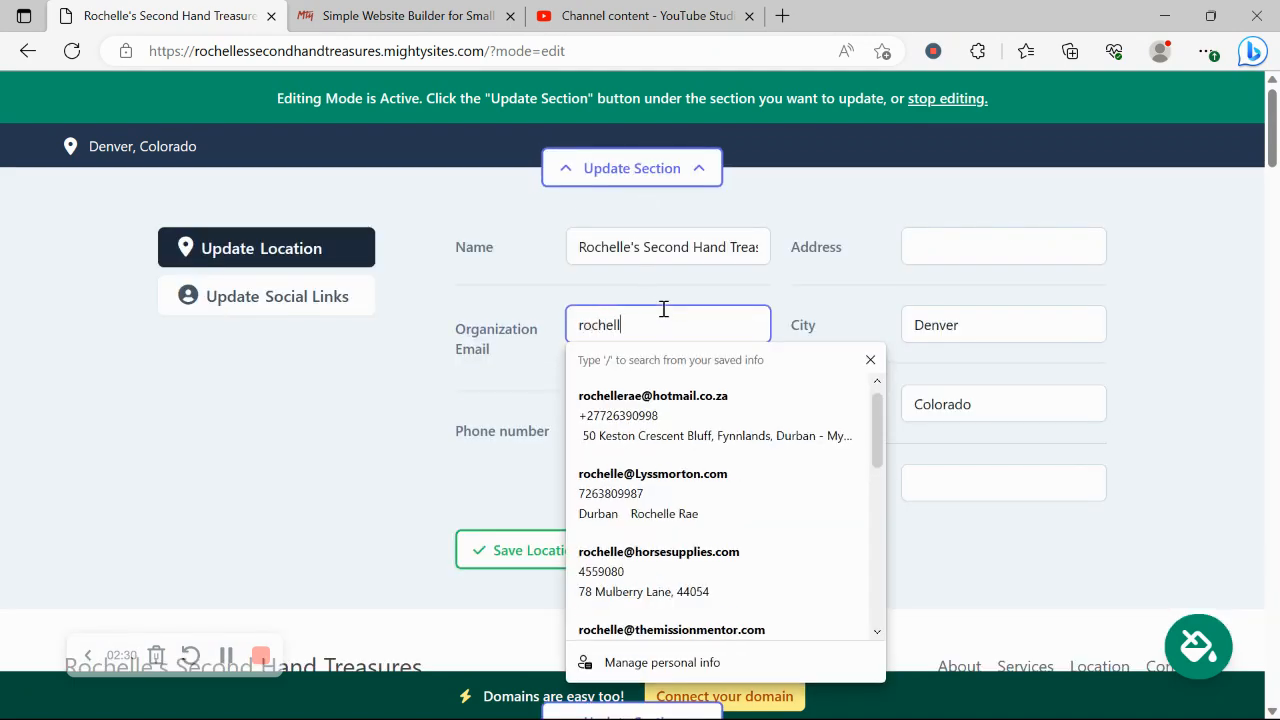
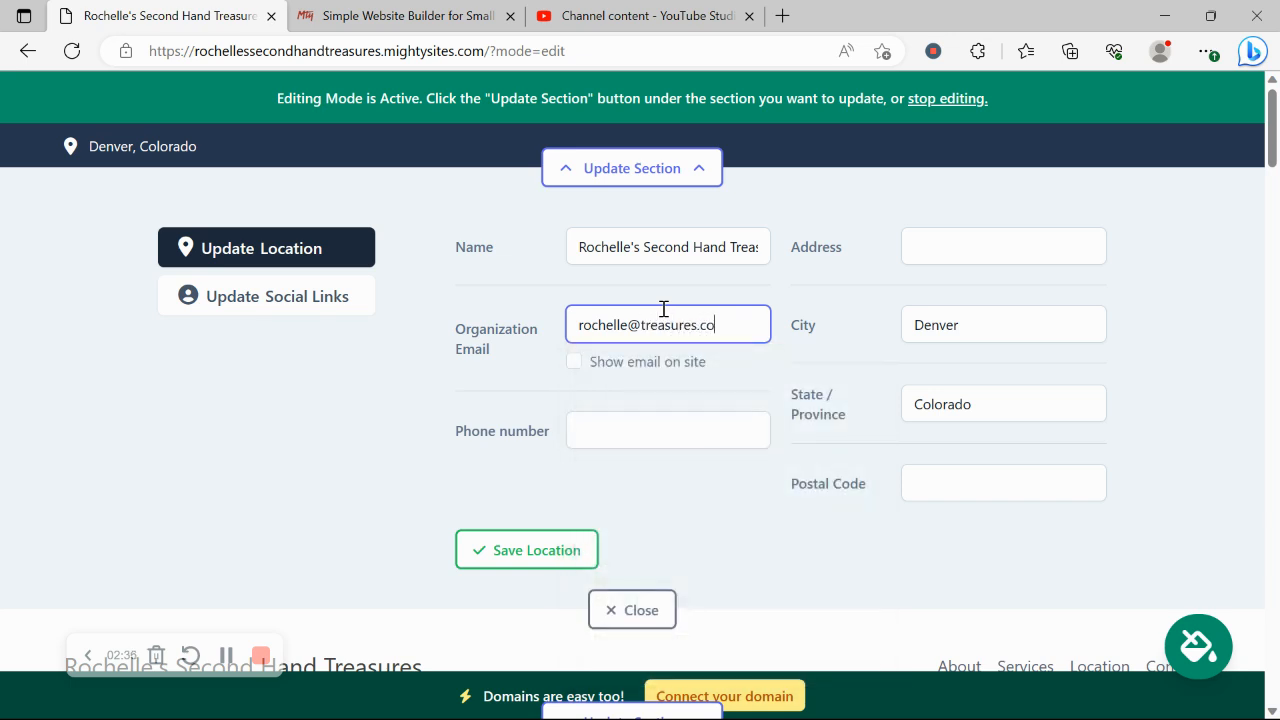
left_click(573, 363)
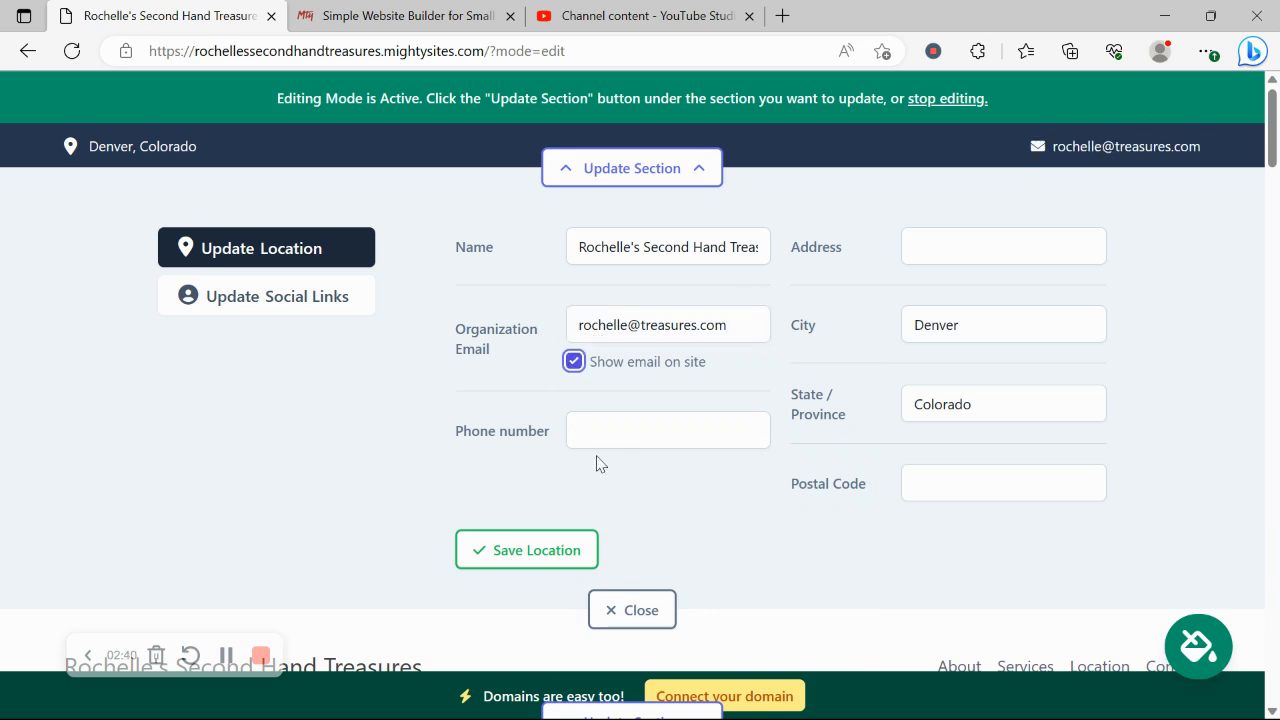
left_click(647, 417)
type("456-")
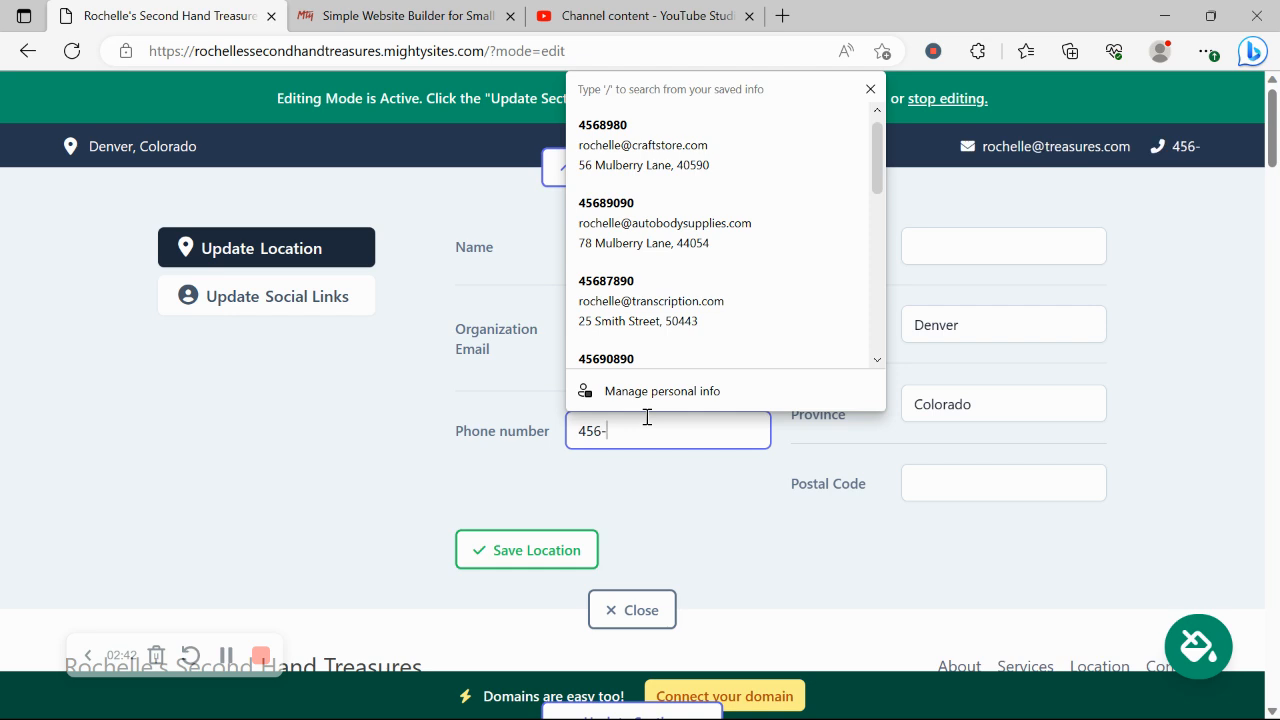
type("87689")
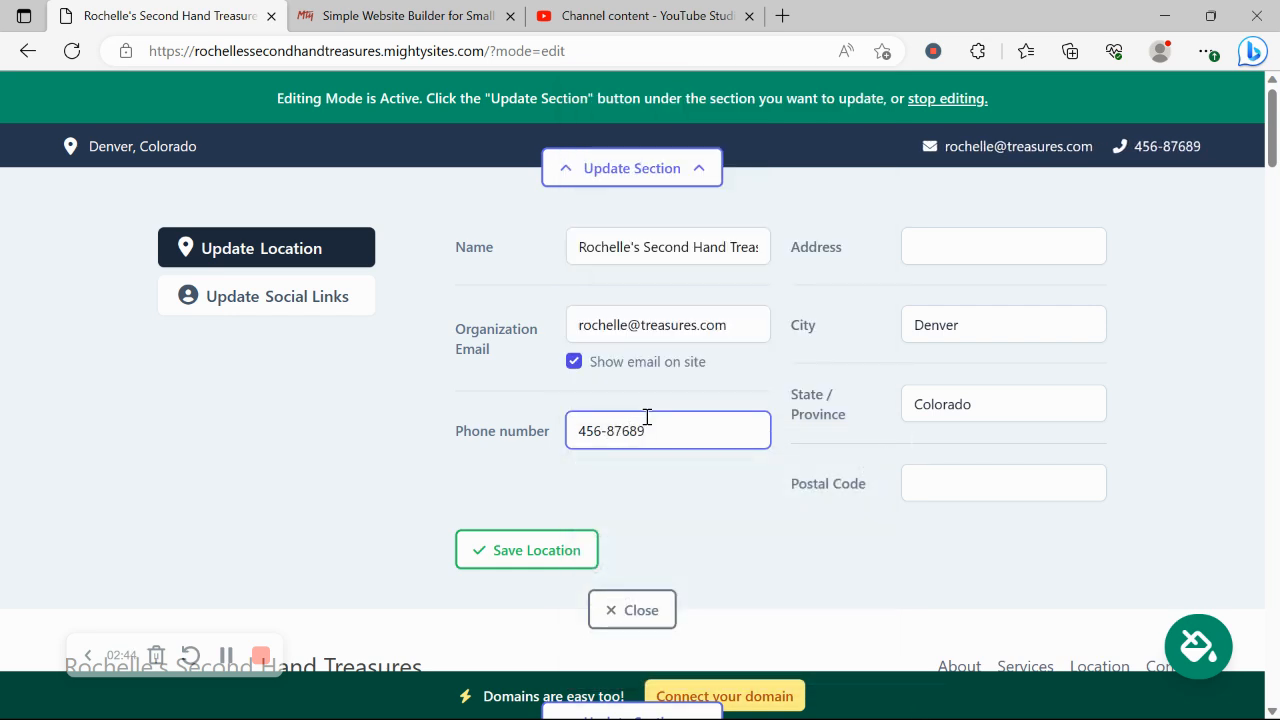
Enter the store's street address and postal code, then save the location
left_click(1006, 251)
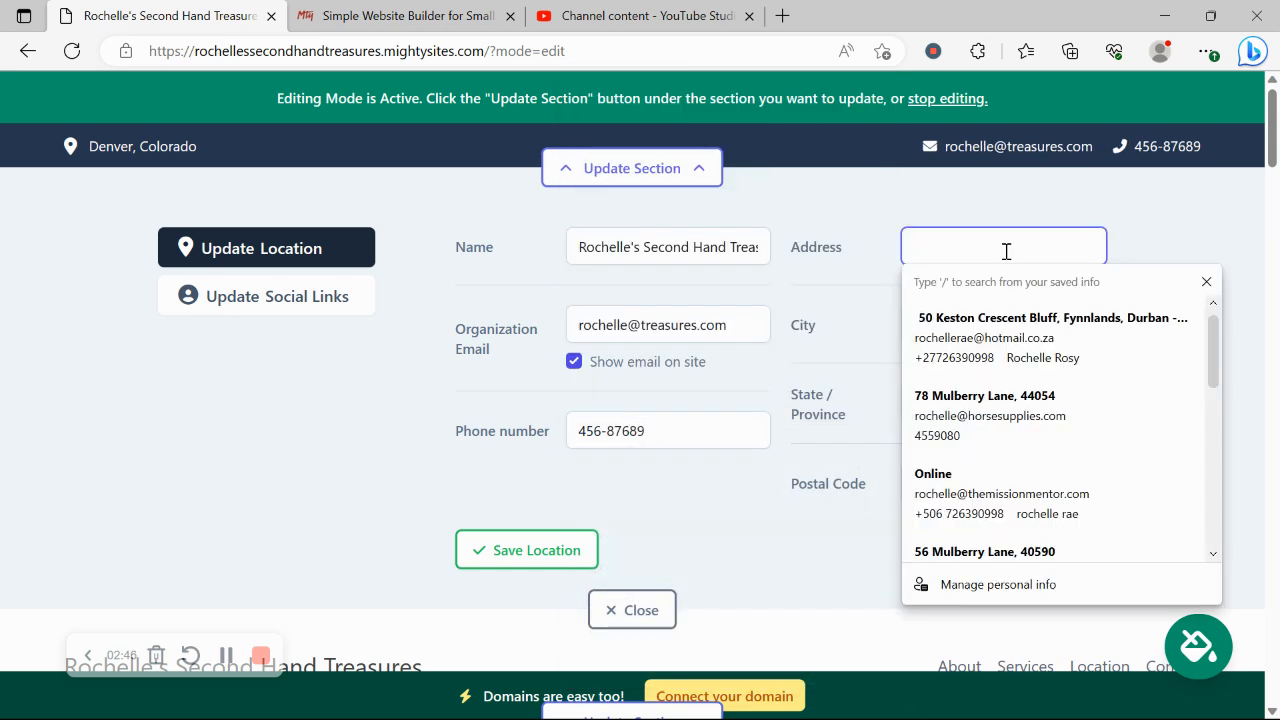
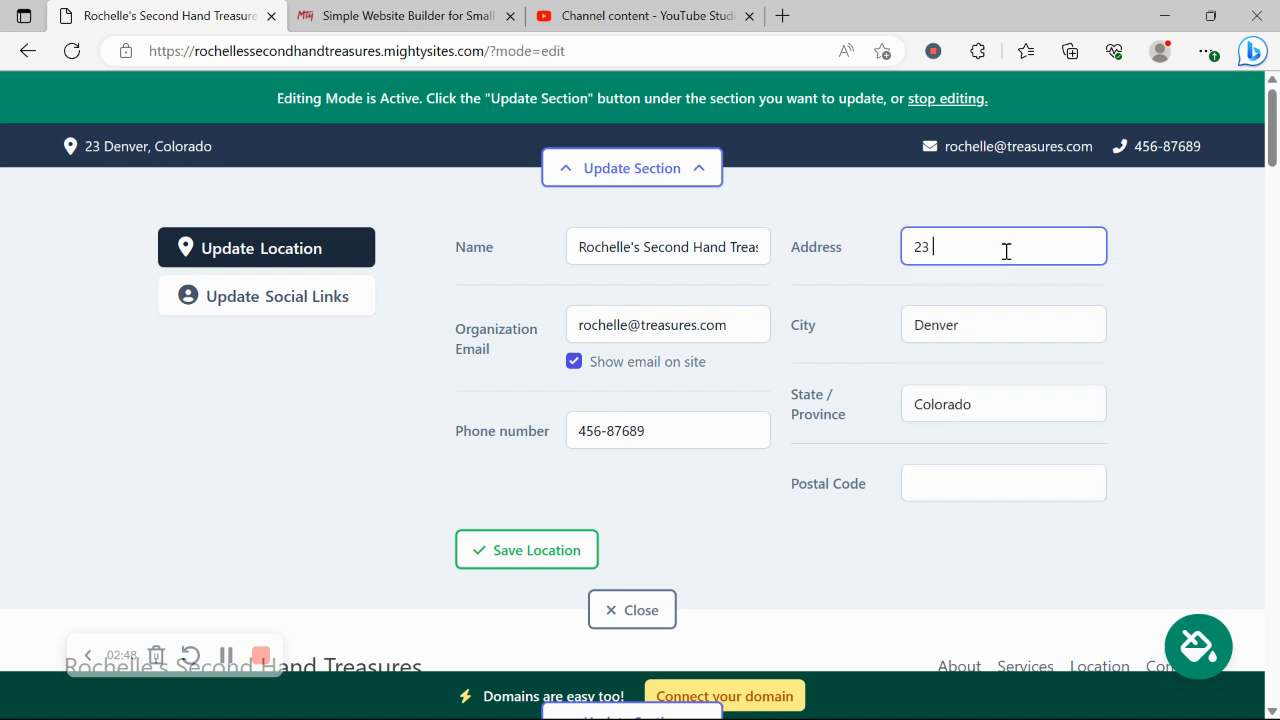
key("Caps_Lock")
key("Caps_Lock")
key("Caps_Lock")
key("Caps_Lock")
left_click(984, 485)
type("45670")
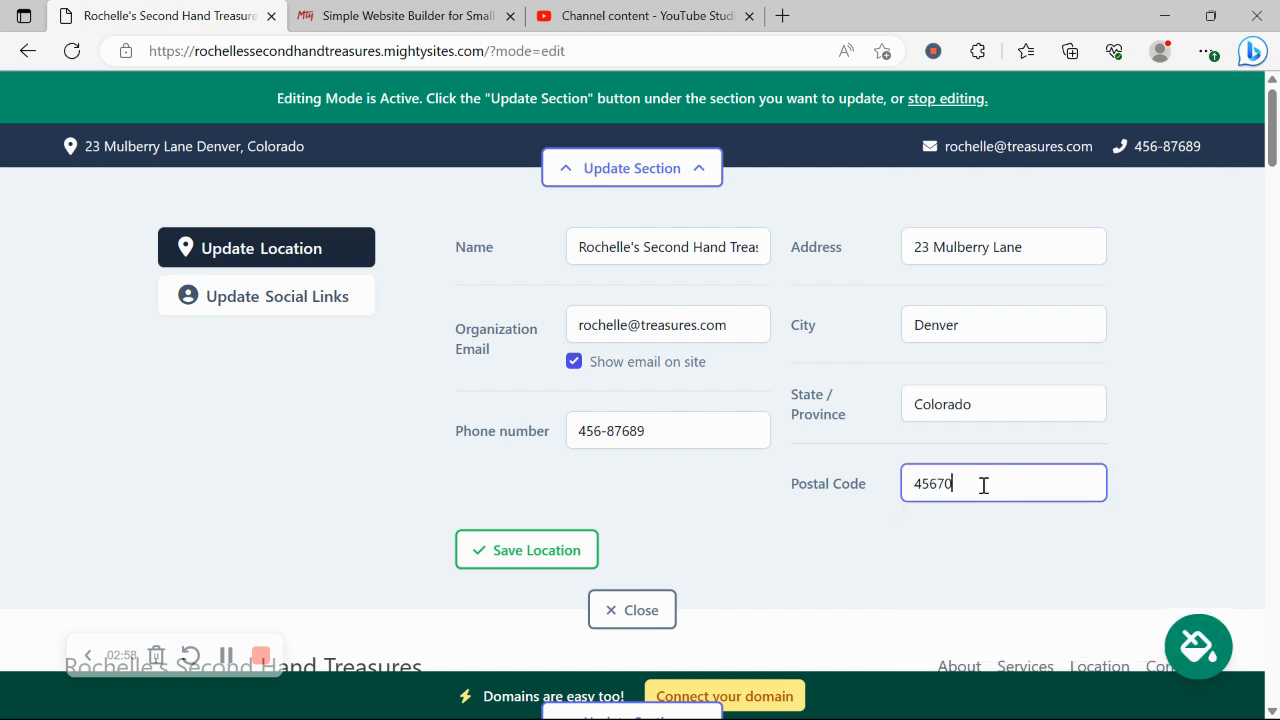
left_click(540, 548)
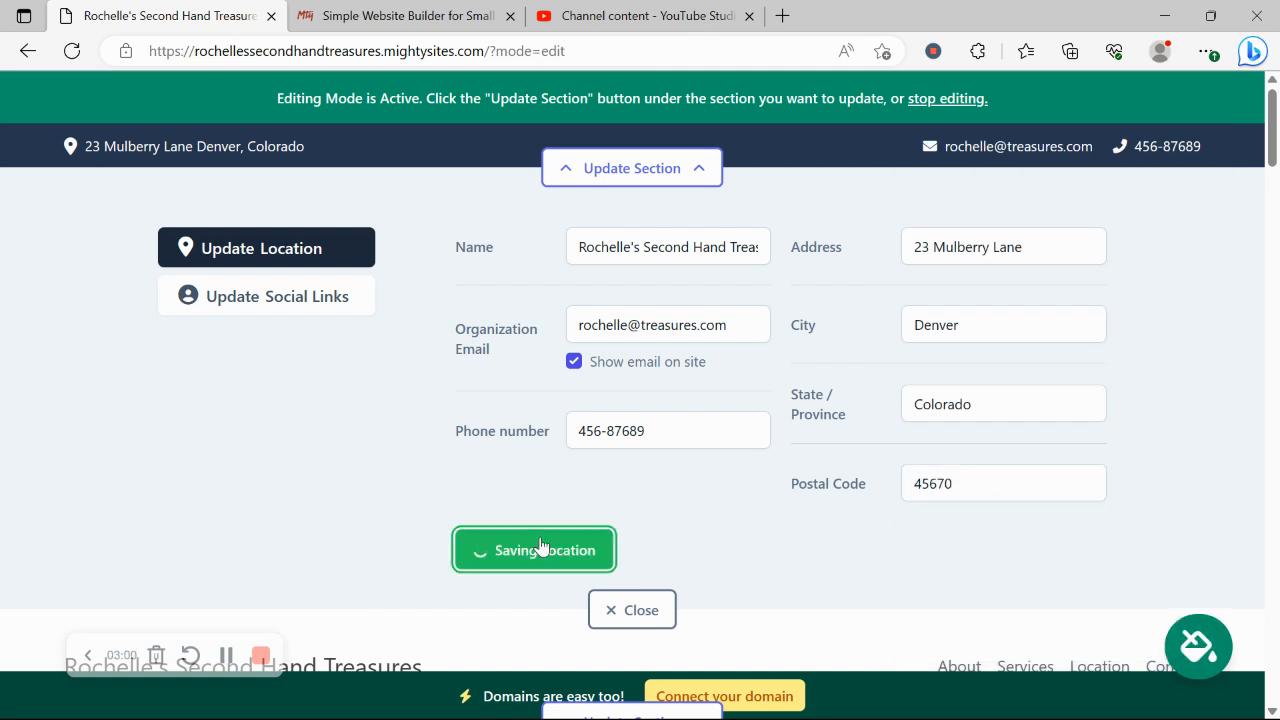
Enter the store's Instagram handle in the social links and save them
left_click(297, 296)
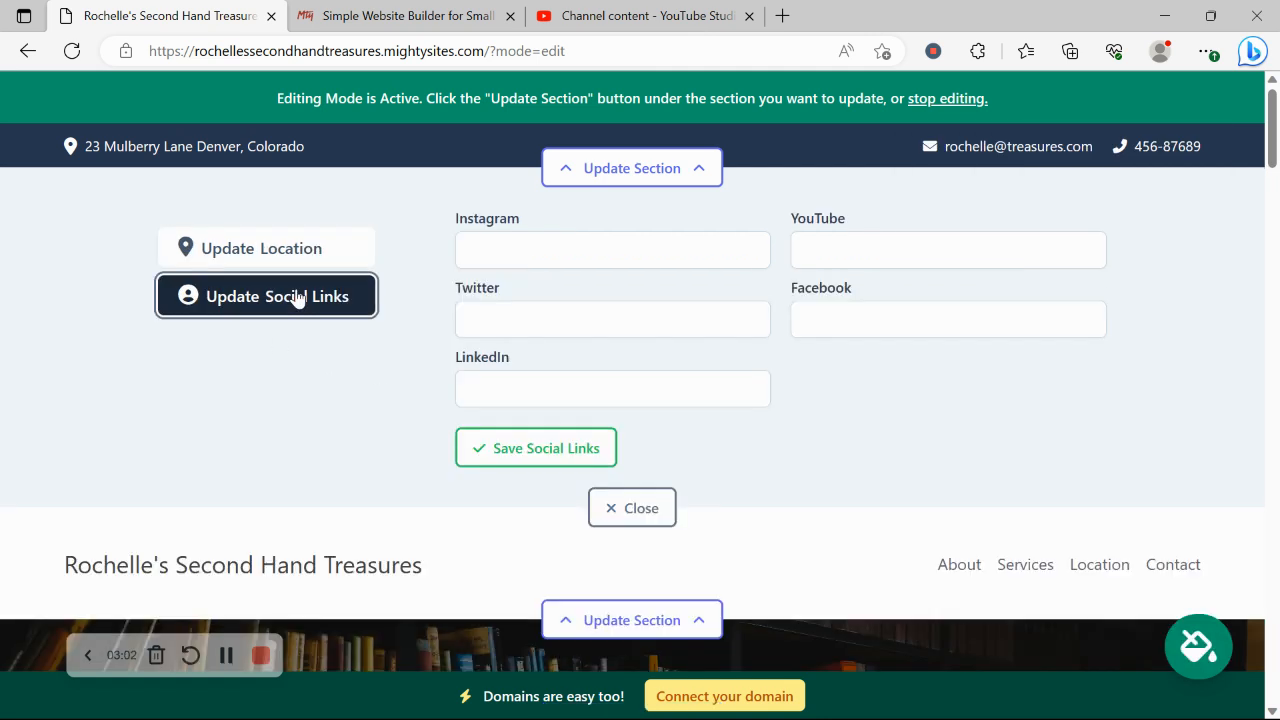
left_click(646, 255)
type("mightysites")
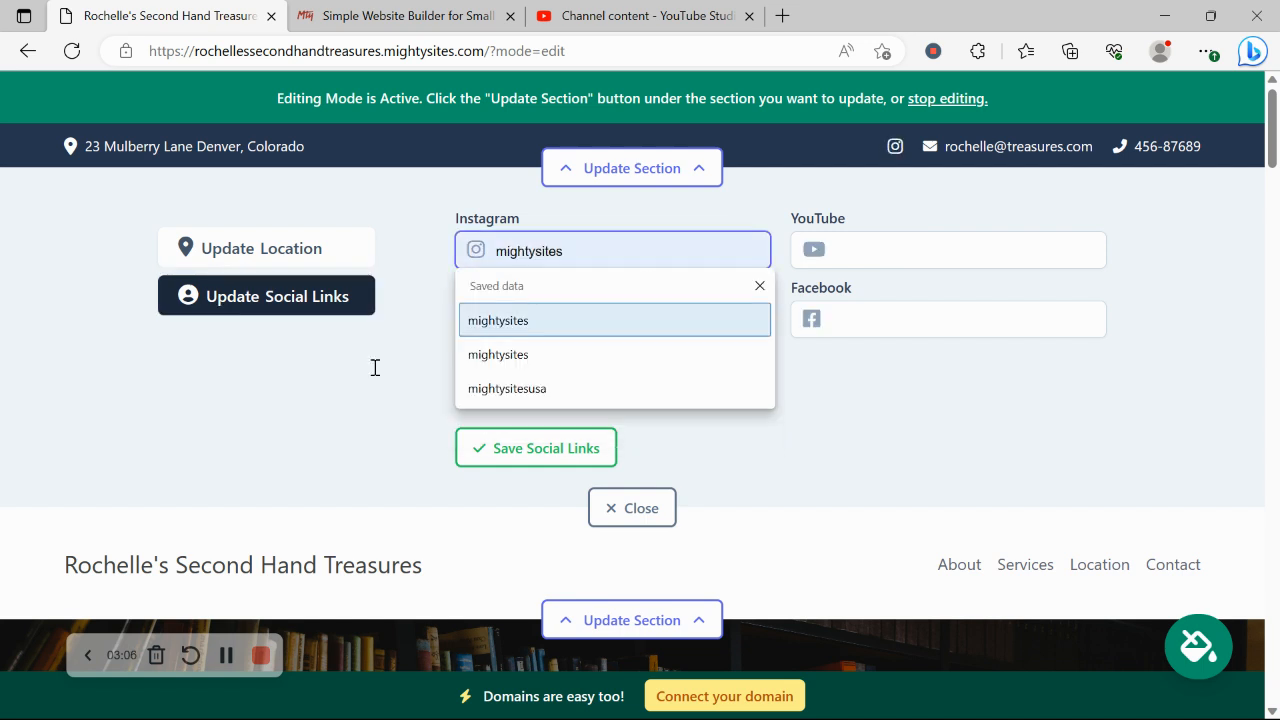
left_click(294, 398)
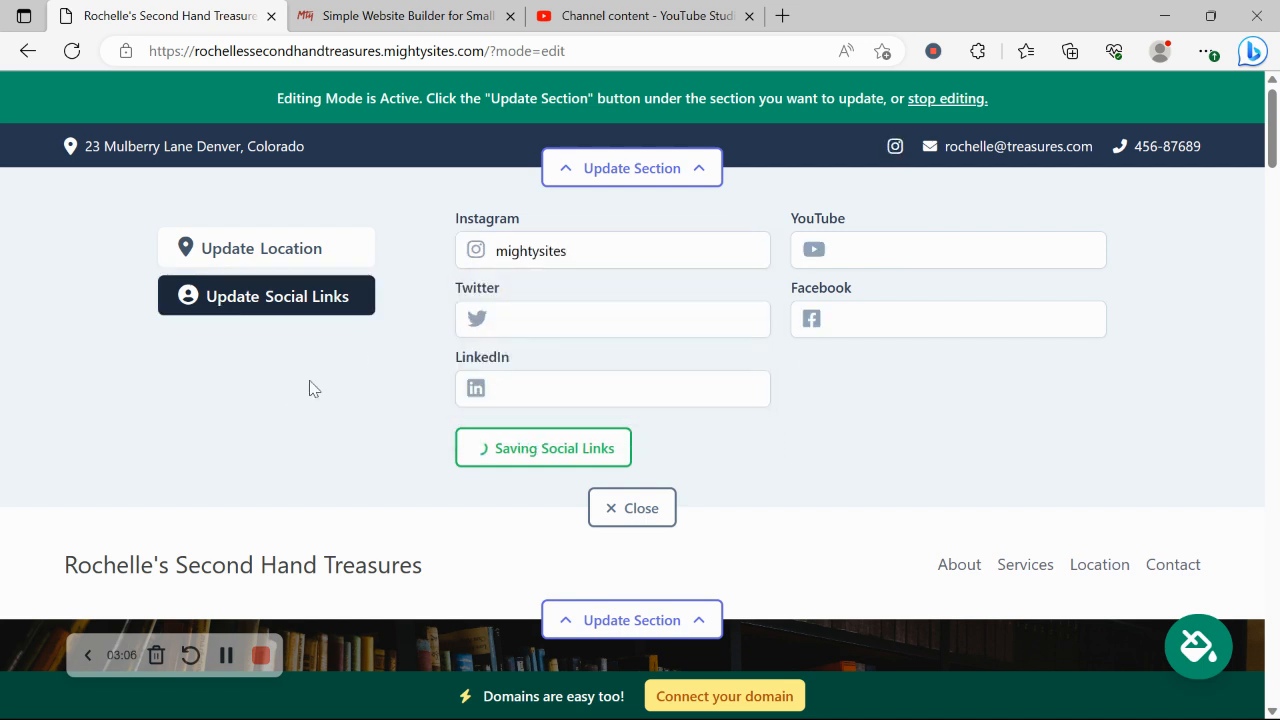
Upload the Mighty Sites Logo YouTube image from Pictures as the header logo and save it
left_click(603, 522)
left_click(680, 290)
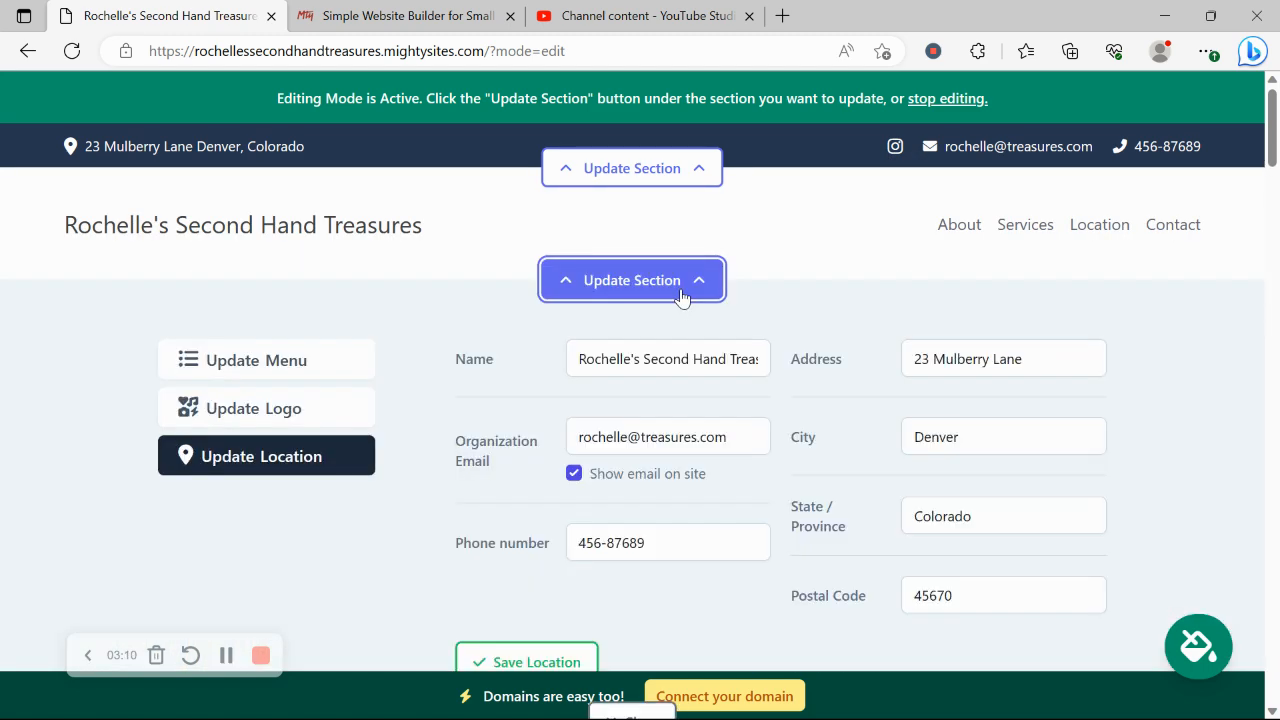
left_click(342, 410)
left_click(603, 393)
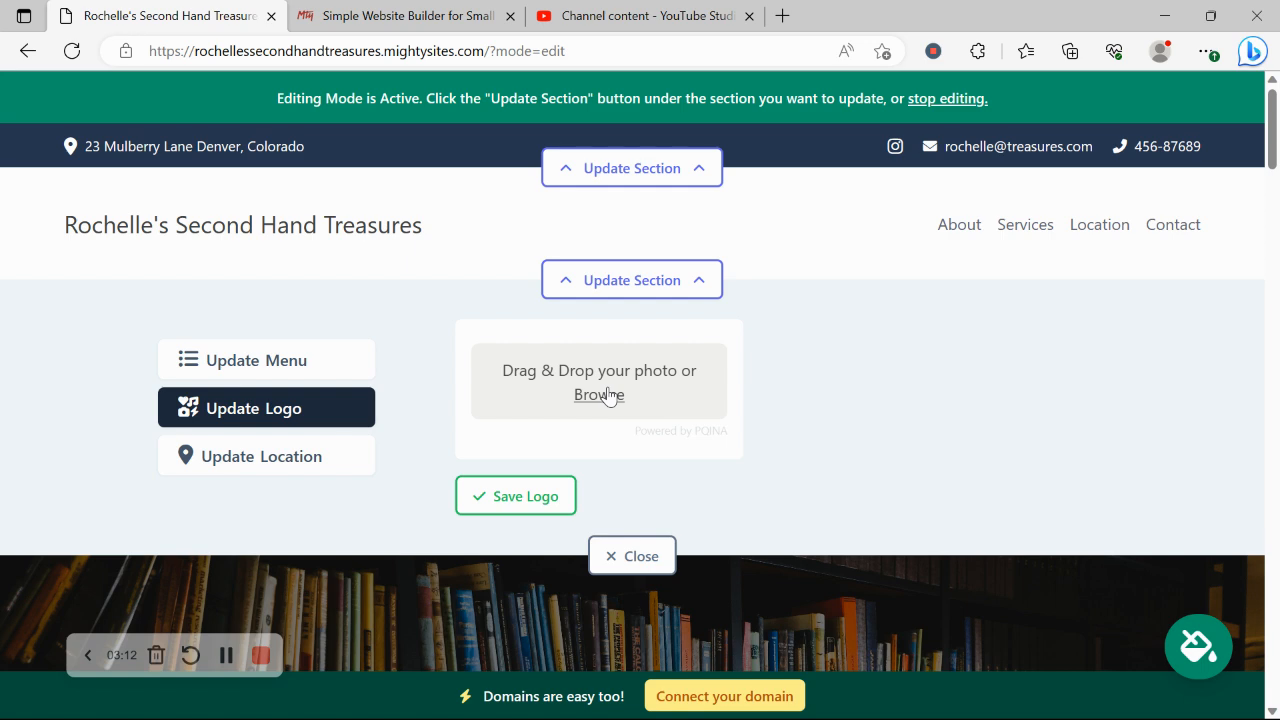
left_click(86, 325)
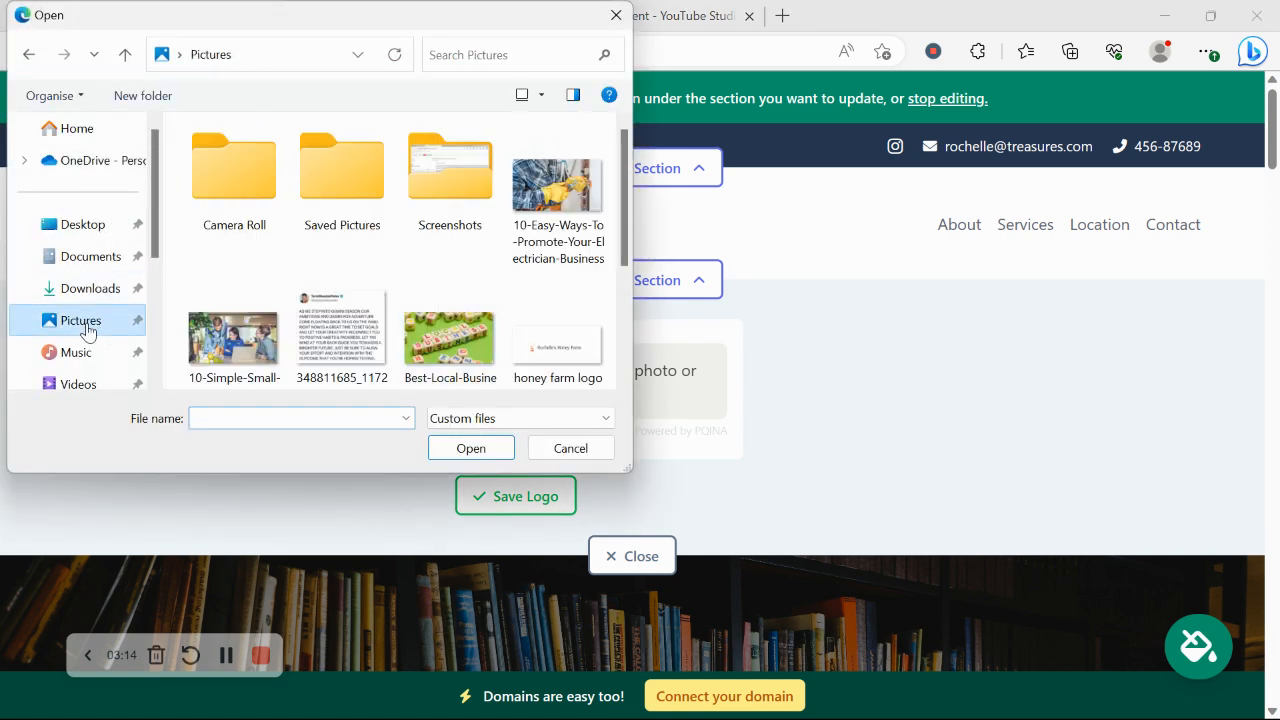
scroll(614, 224, "down", 3)
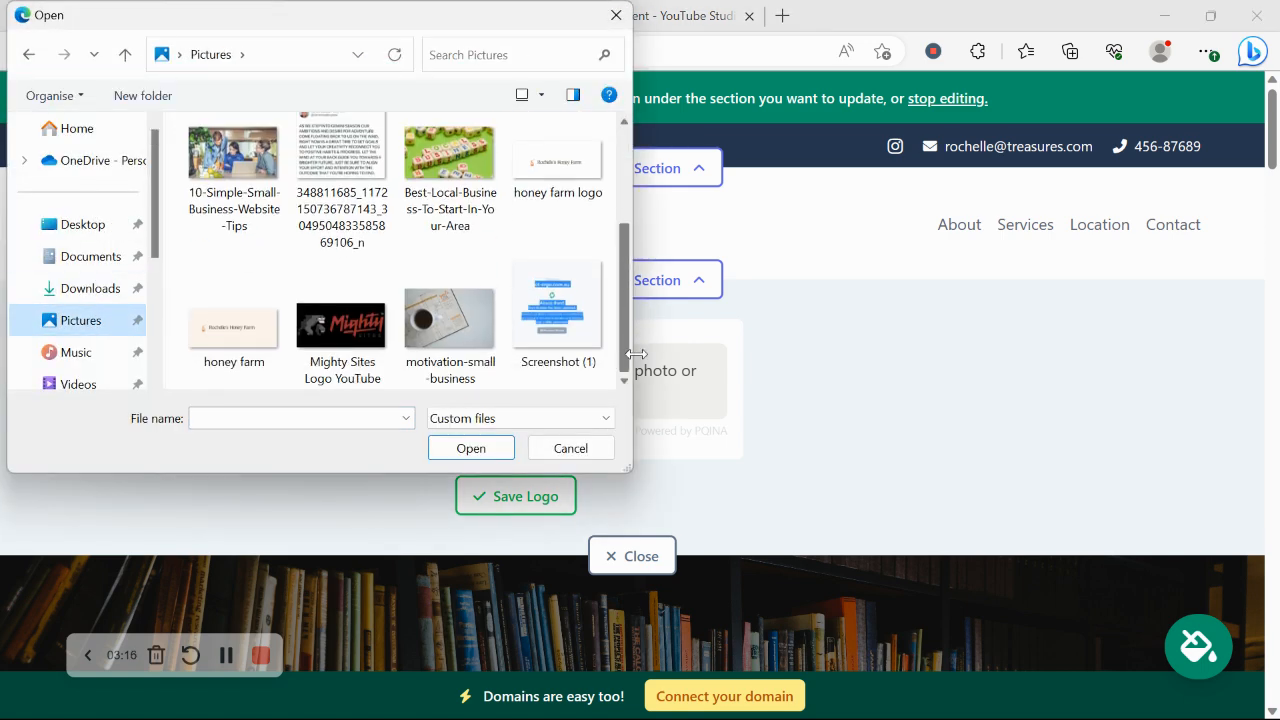
double_click(345, 318)
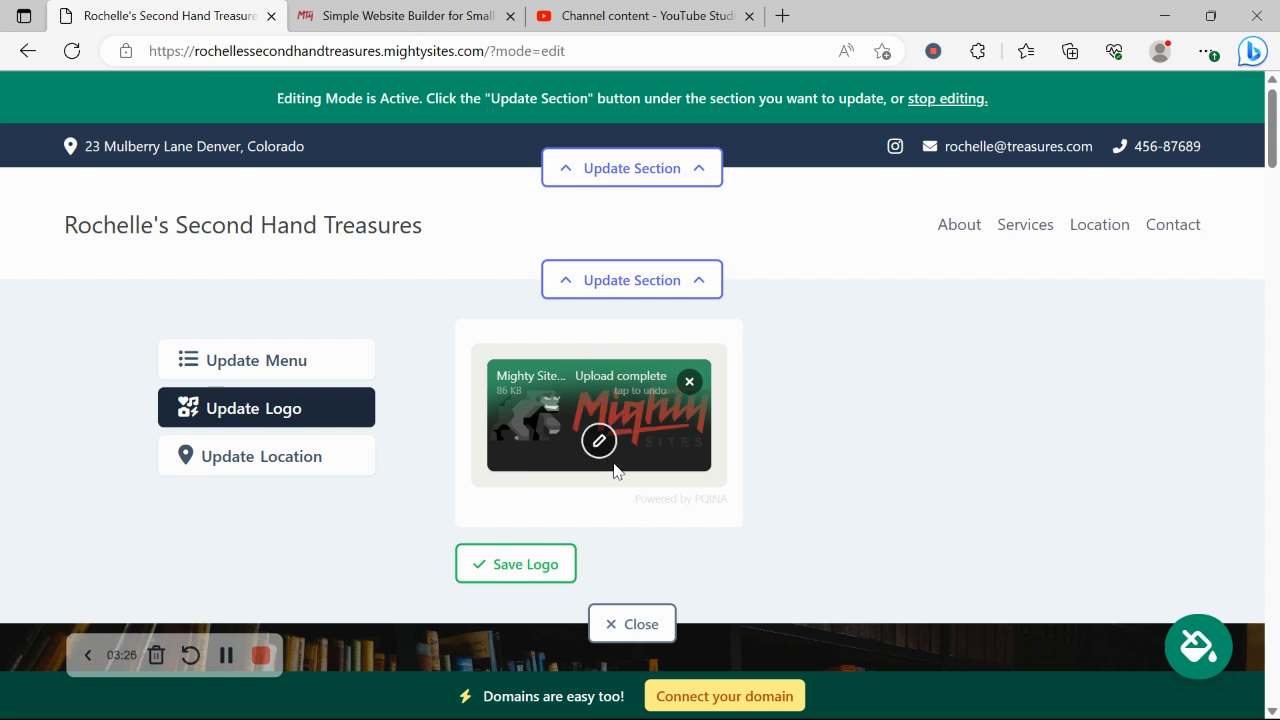
left_click(540, 567)
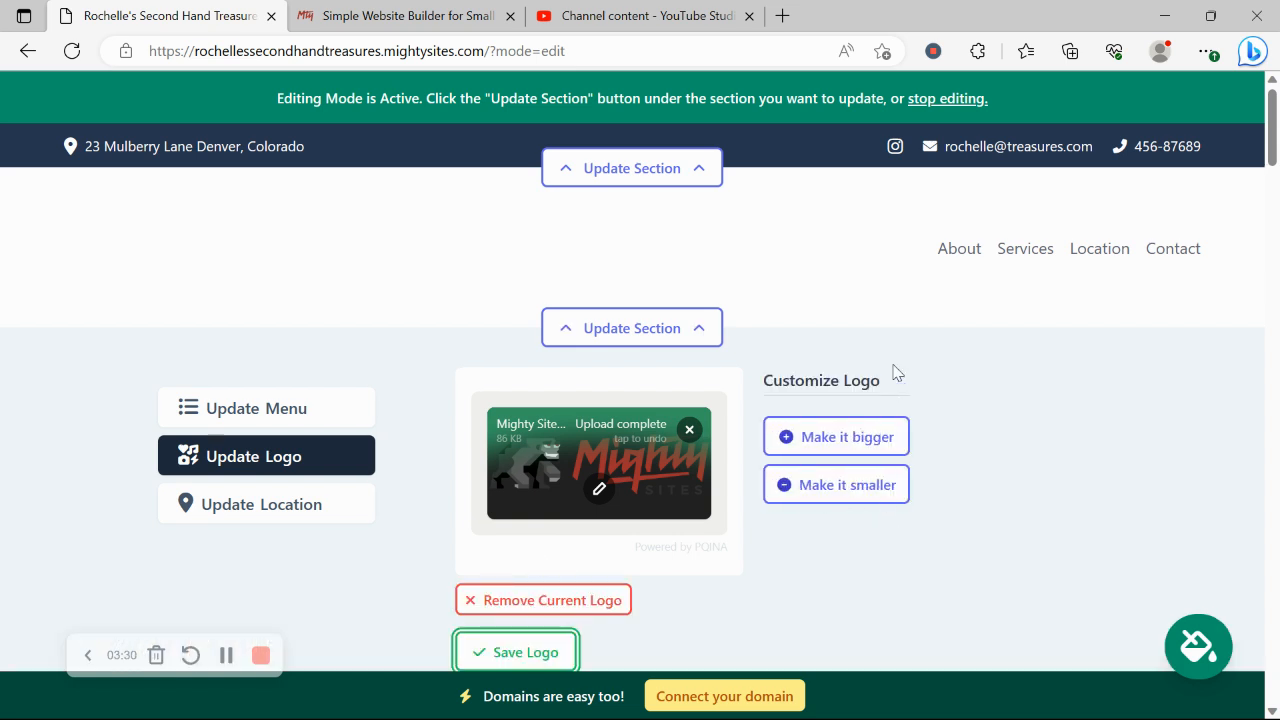
scroll(814, 374, "down", 2)
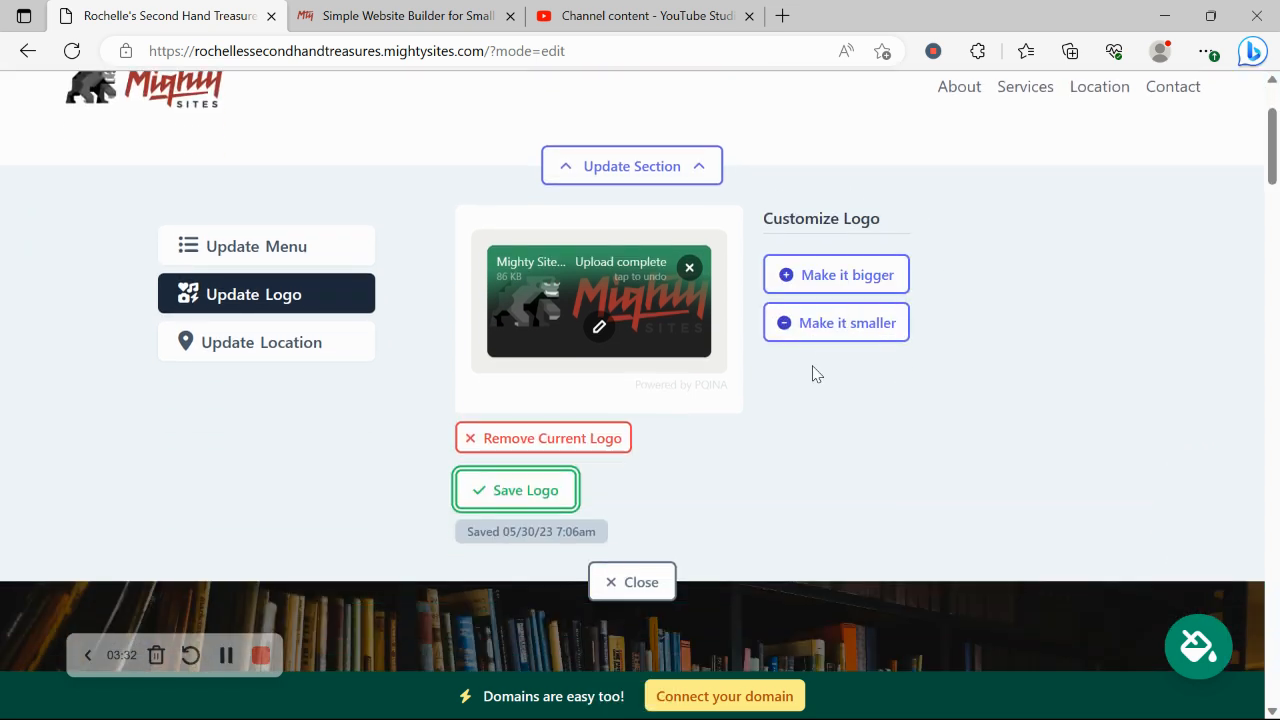
left_click(622, 585)
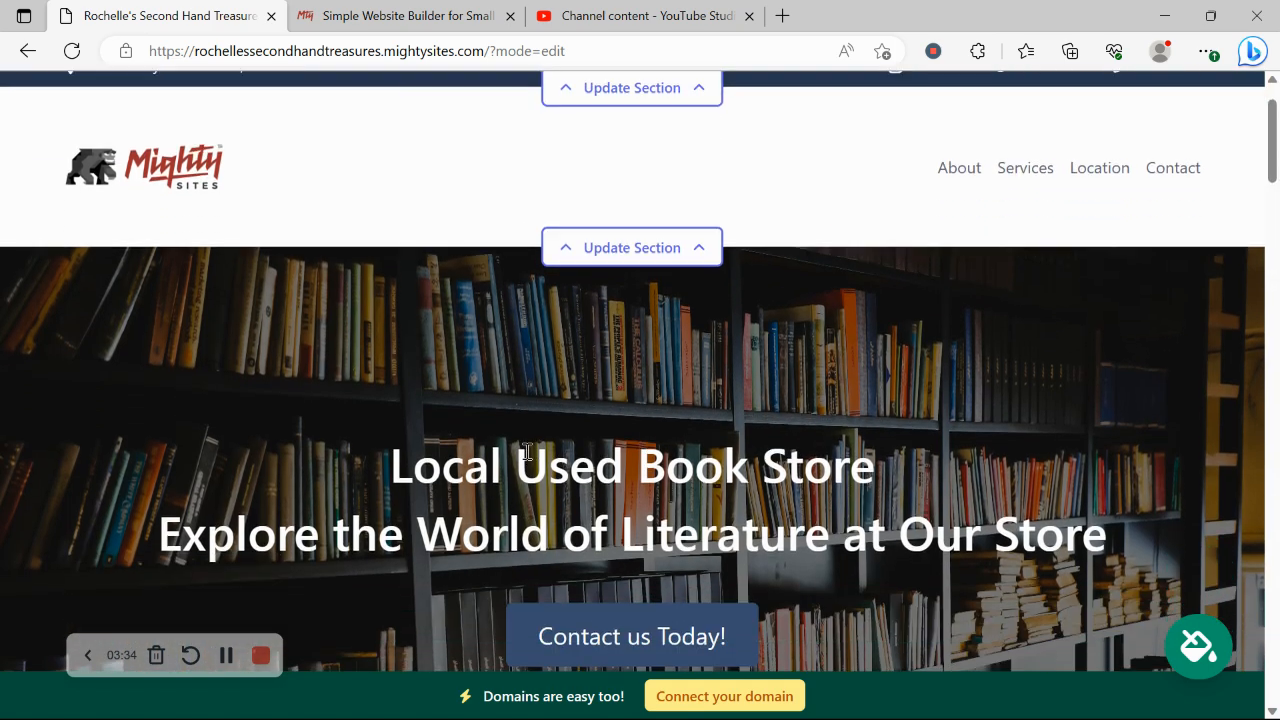
scroll(524, 447, "down", 4)
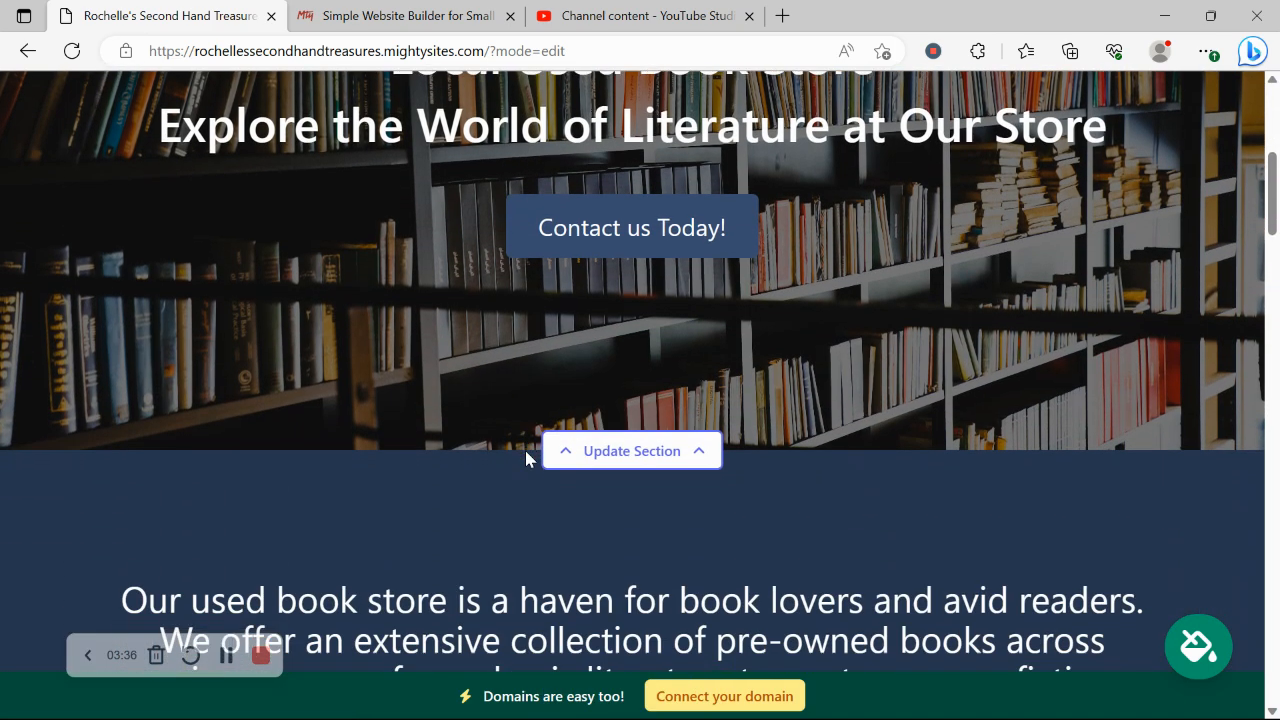
Open the colour theme picker and page through to the last set of themes
scroll(720, 297, "up", 3)
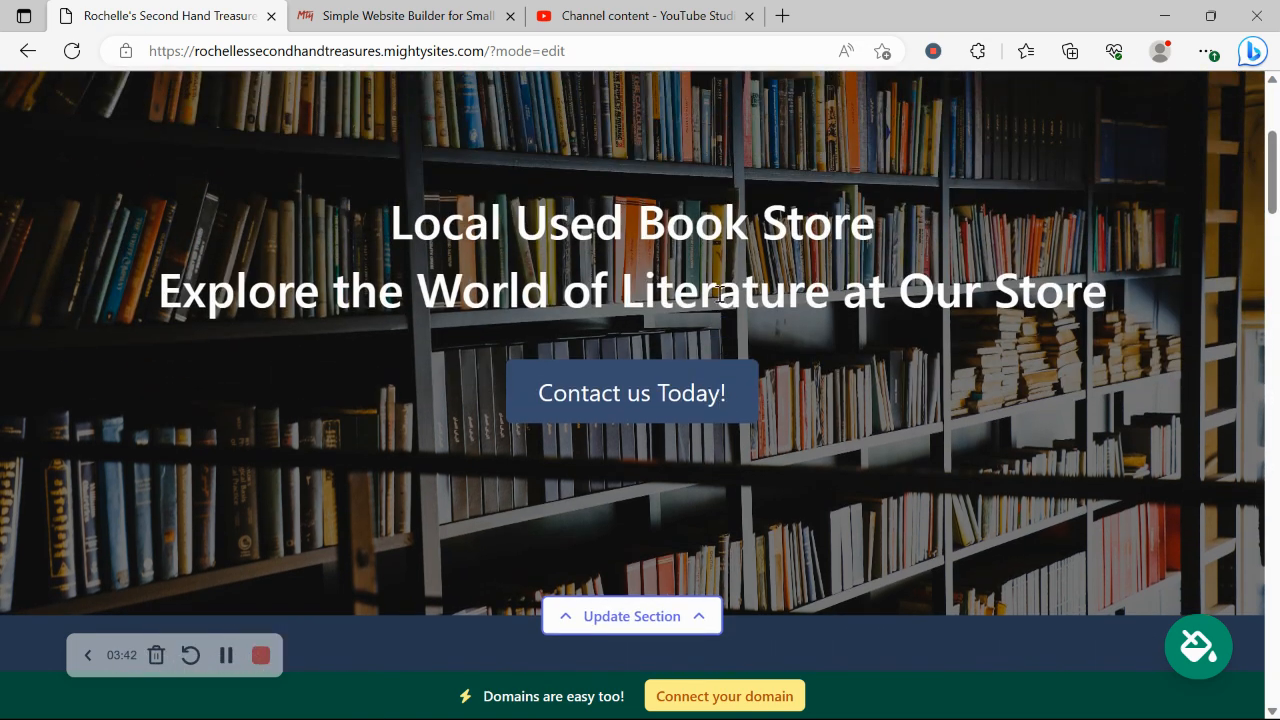
left_click(1185, 650)
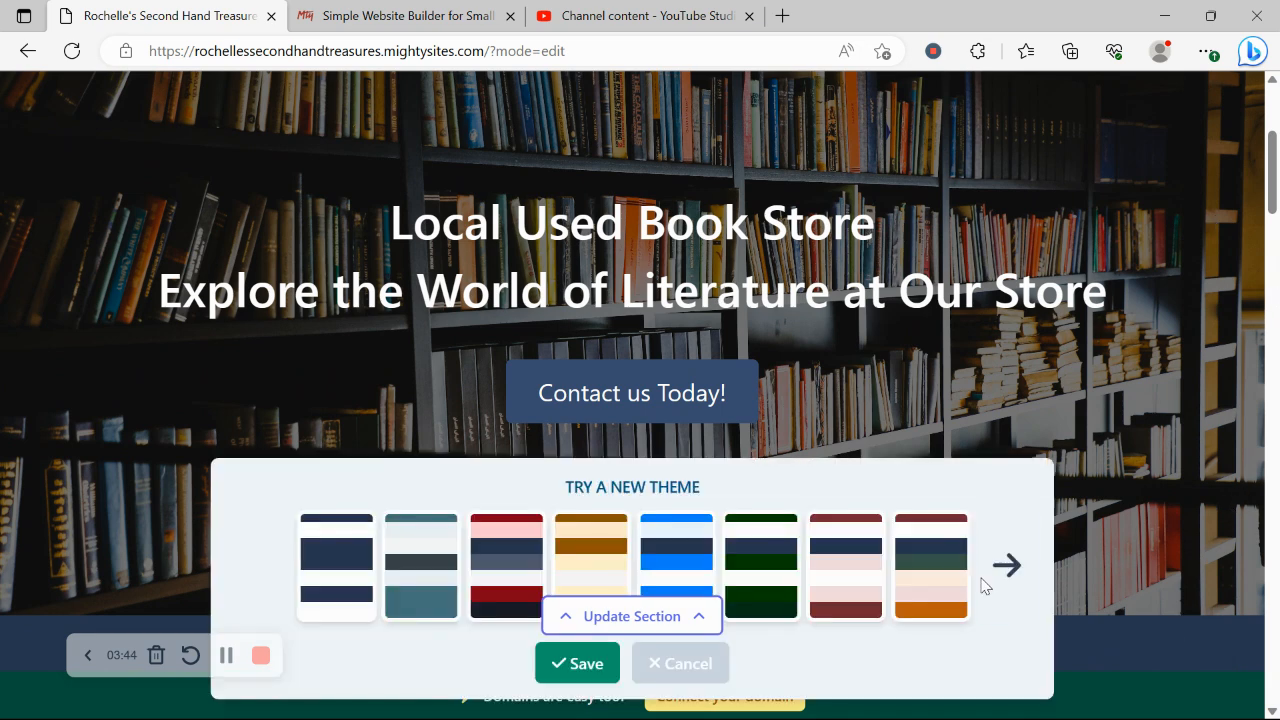
double_click(1016, 563)
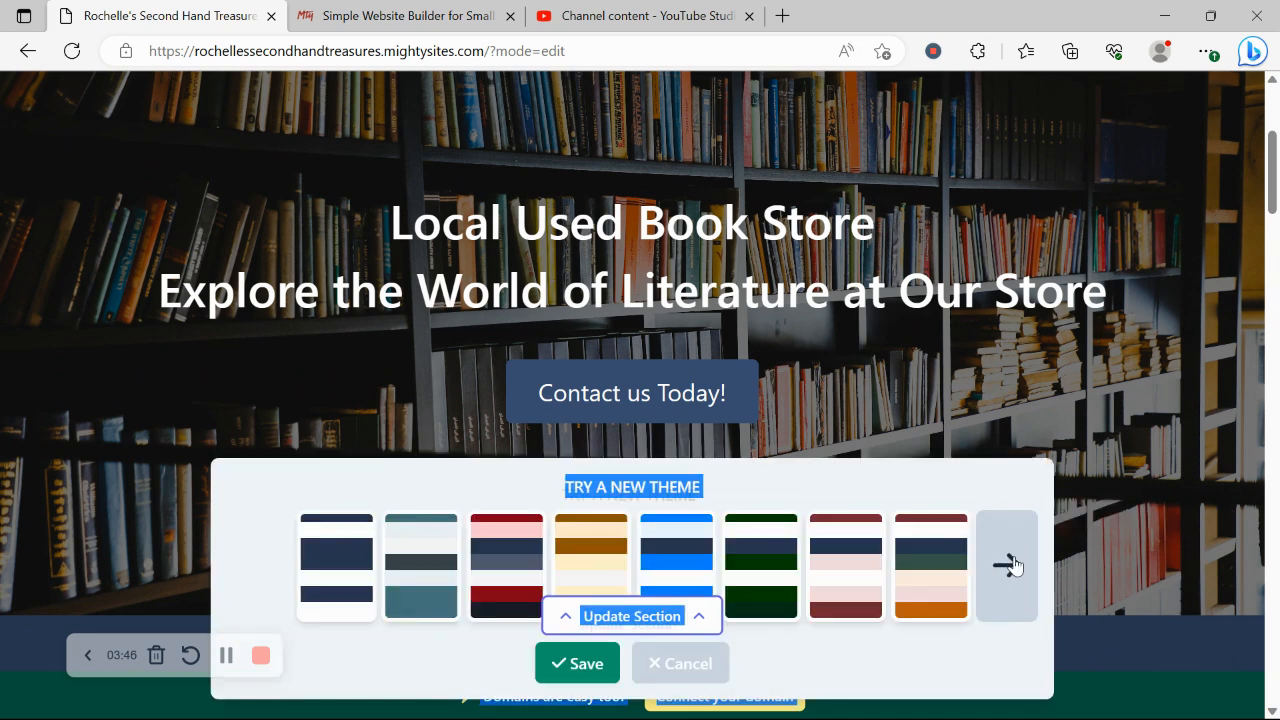
left_click(1015, 566)
left_click(1013, 566)
left_click(1013, 566)
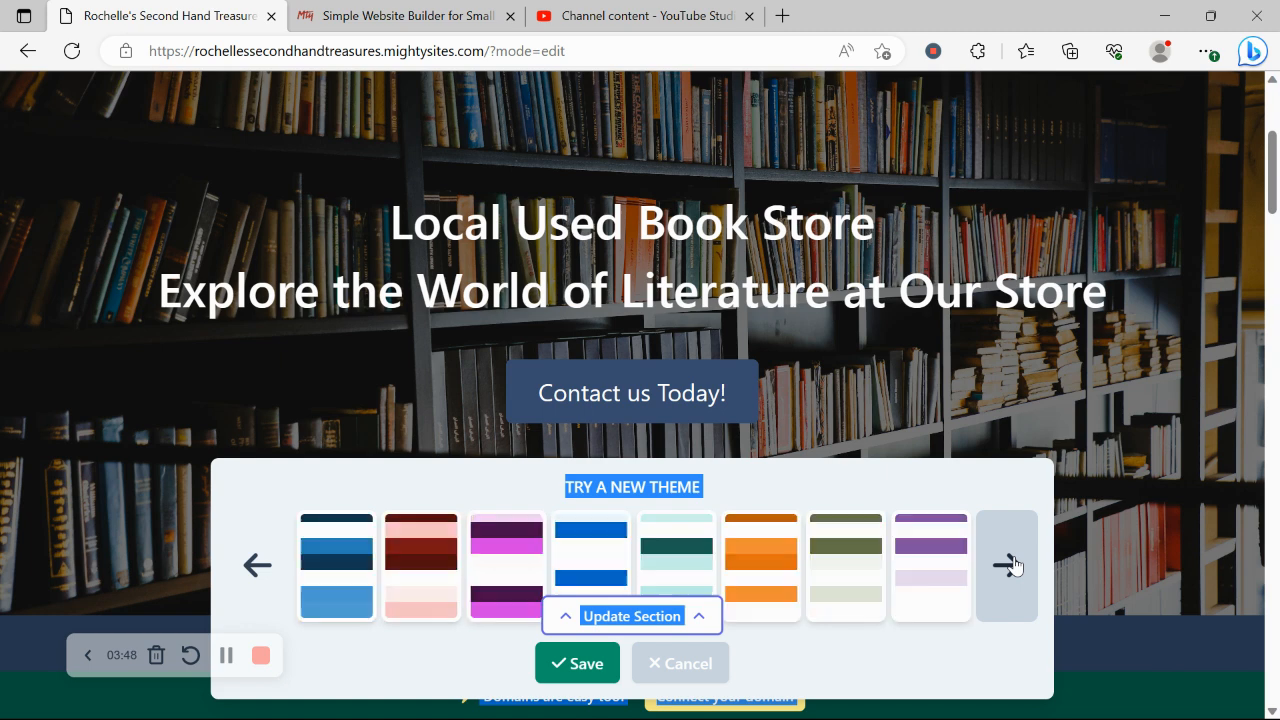
left_click(1013, 566)
left_click(1013, 566)
left_click(1013, 566)
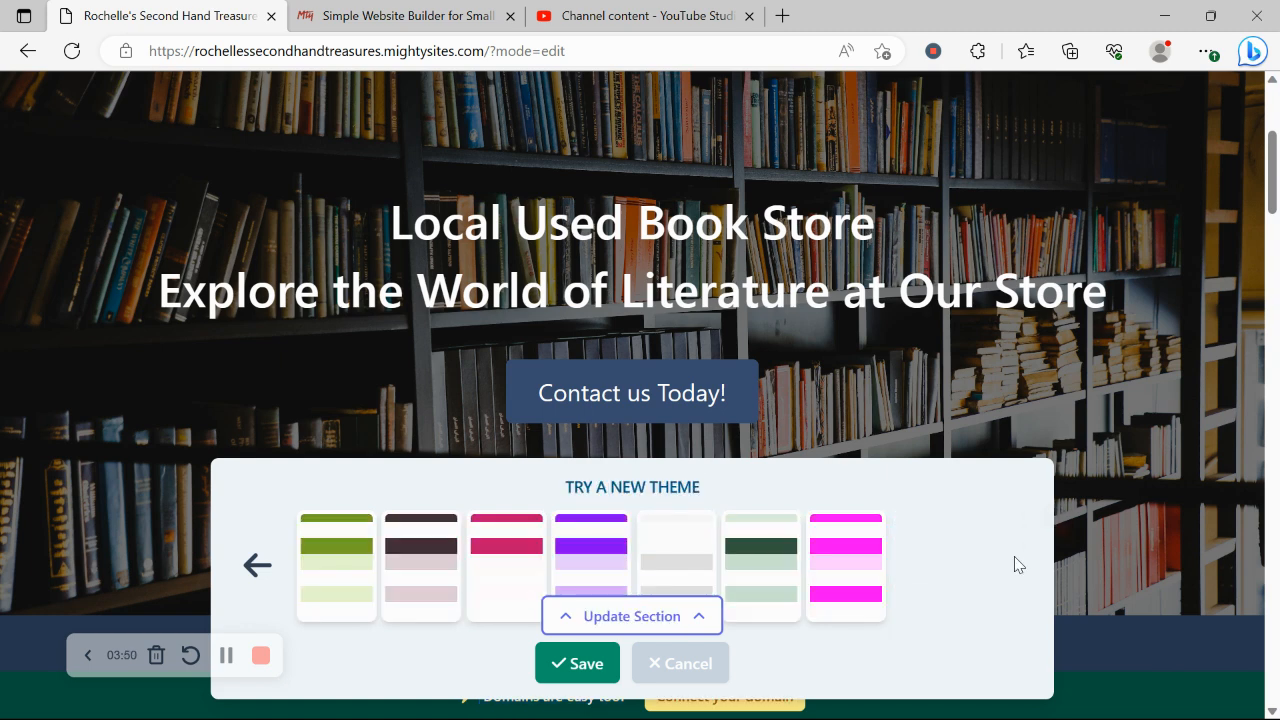
Preview the dark green, magenta and light grey themes, then save light grey
left_click(775, 580)
left_click(810, 580)
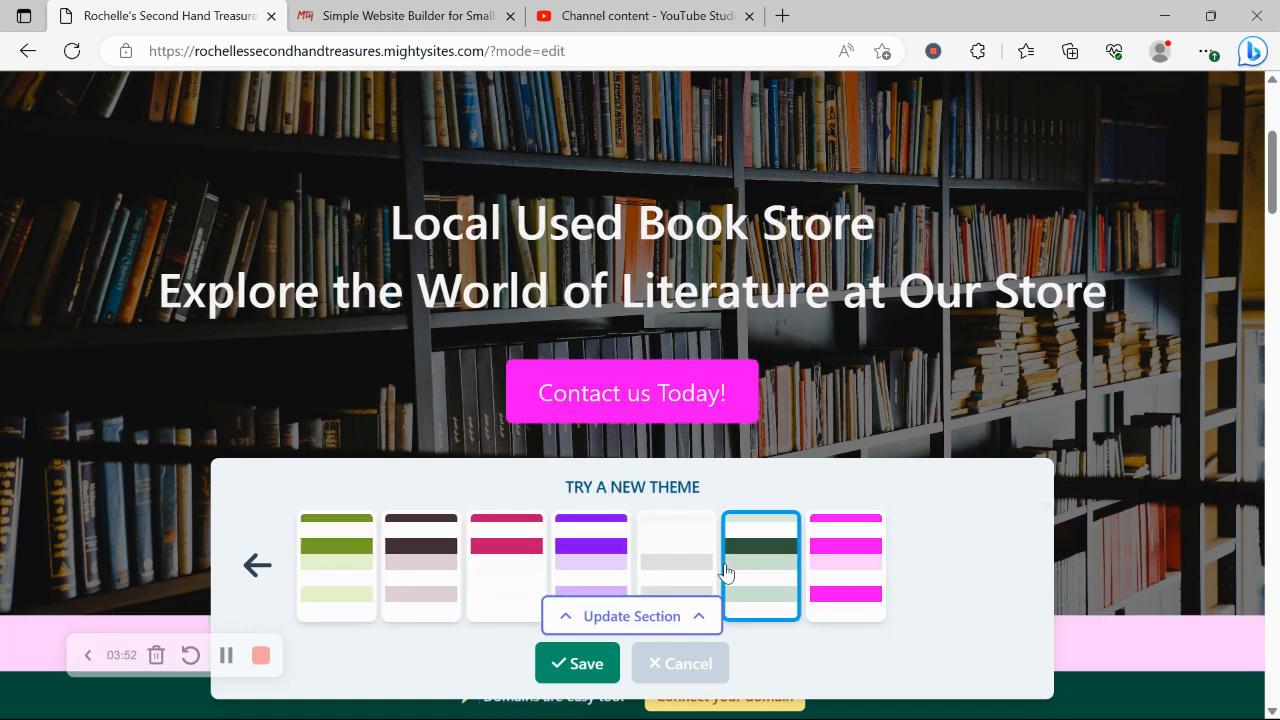
left_click(665, 560)
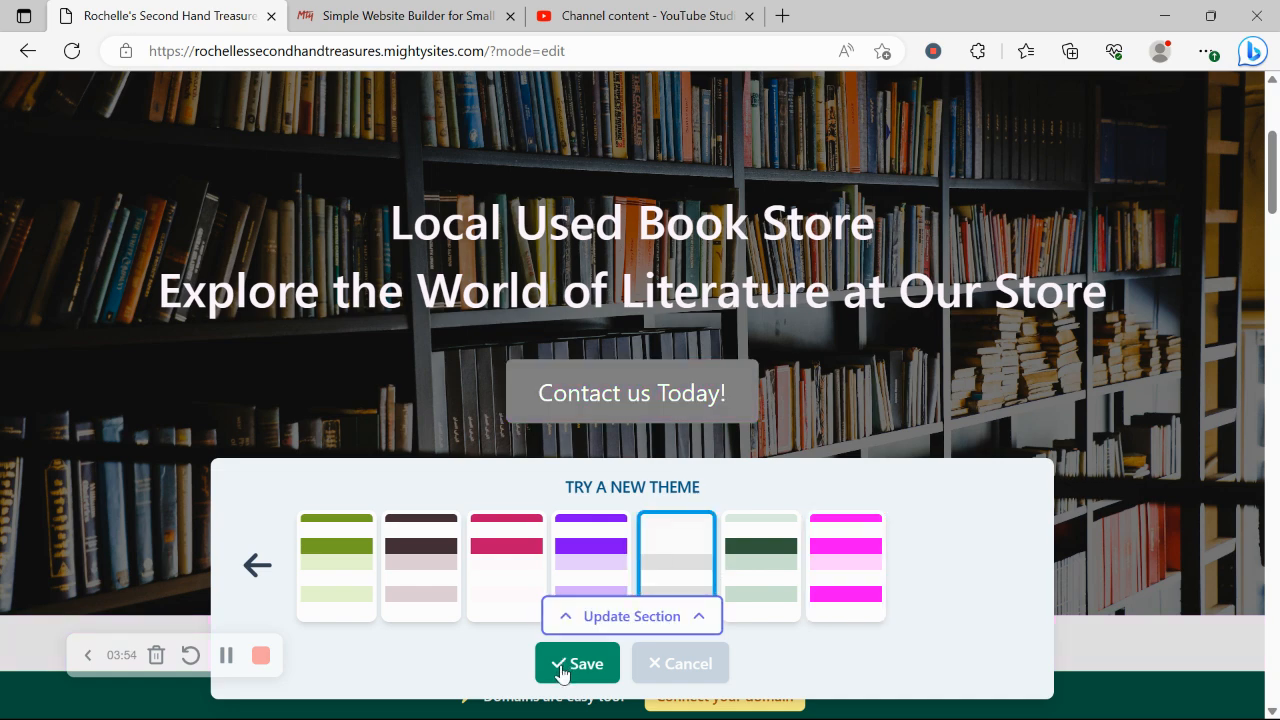
left_click(563, 666)
scroll(563, 666, "down", 3)
scroll(563, 666, "down", 1)
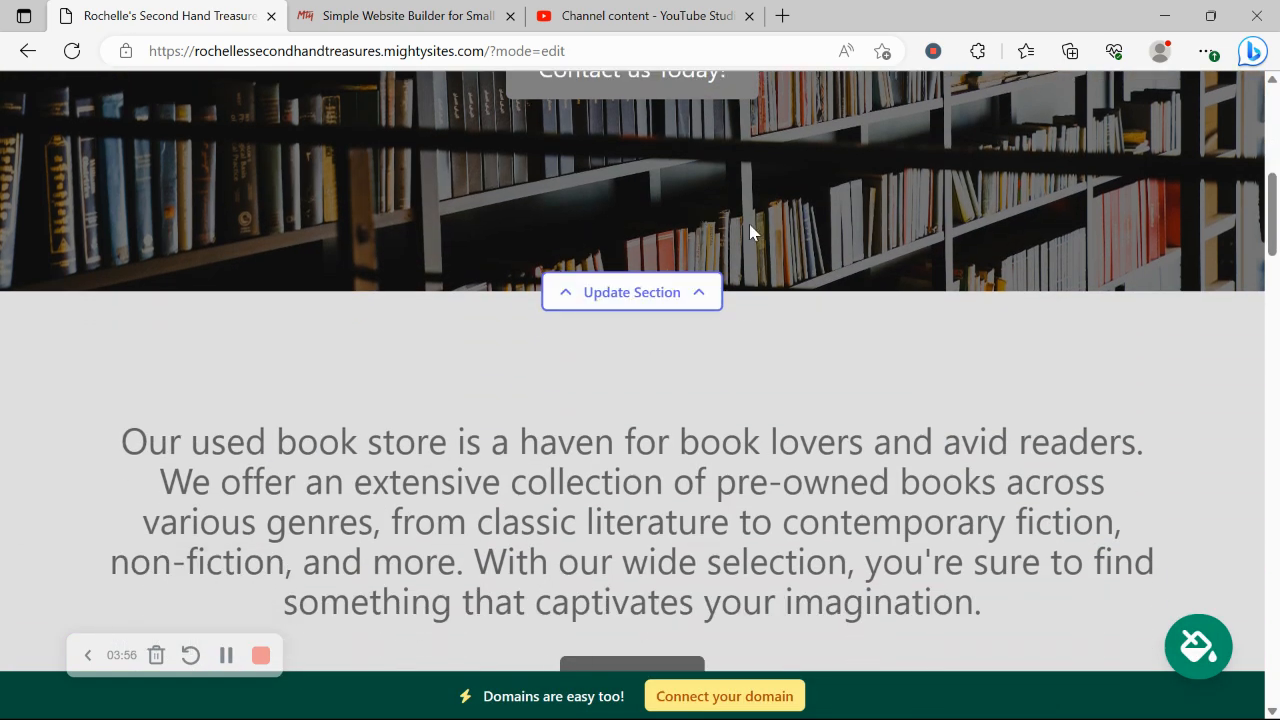
Browse the Used Book Store stock photos for the hero banner, then open its text content form
left_click(650, 306)
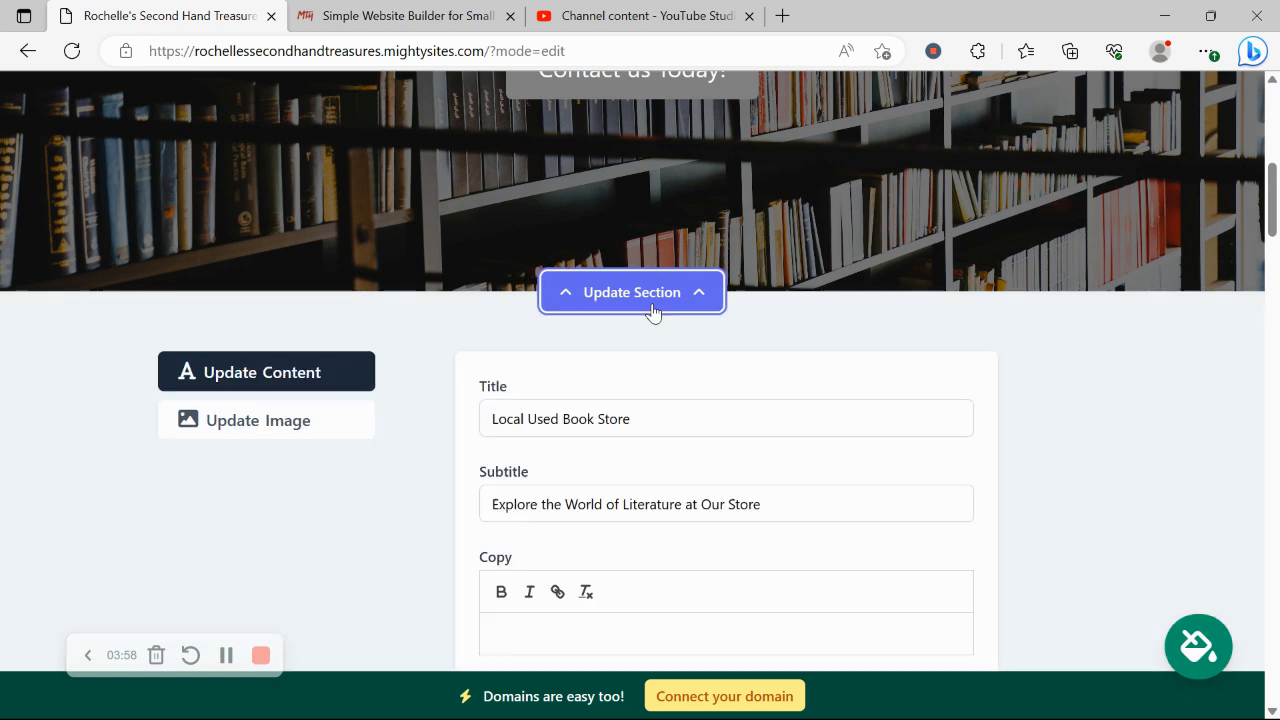
left_click(258, 426)
scroll(257, 428, "up", 1)
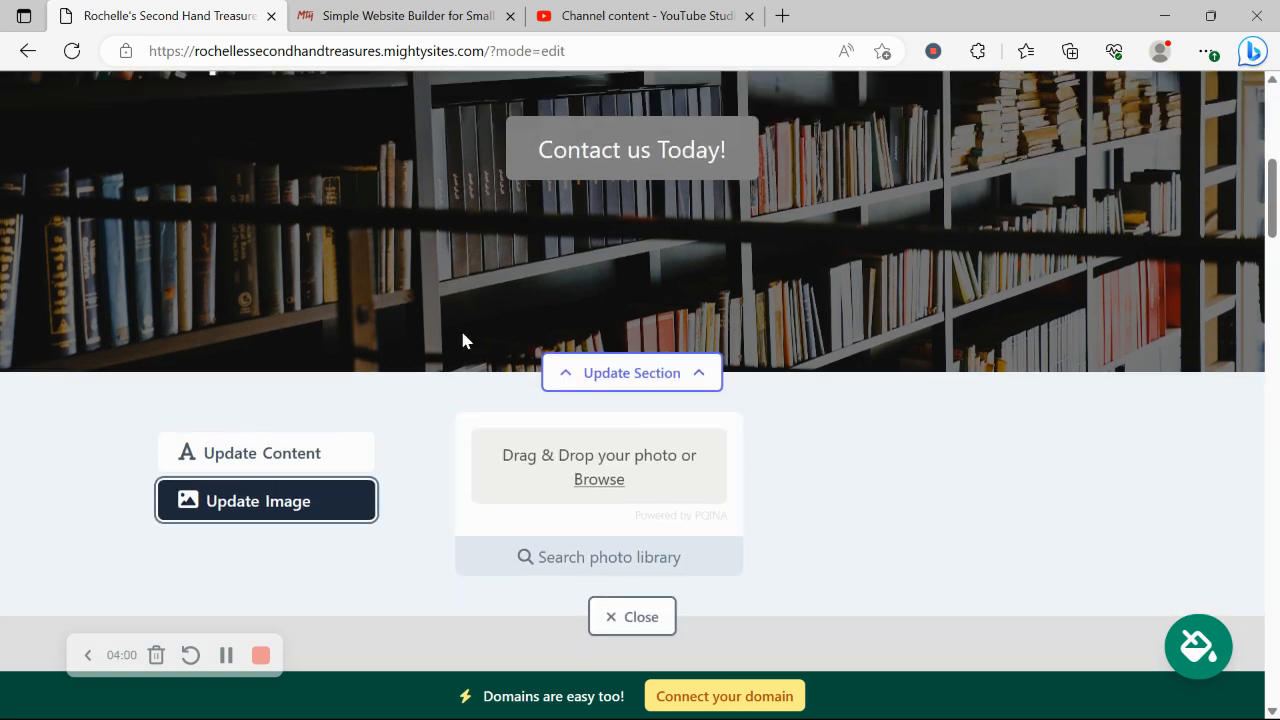
left_click(575, 568)
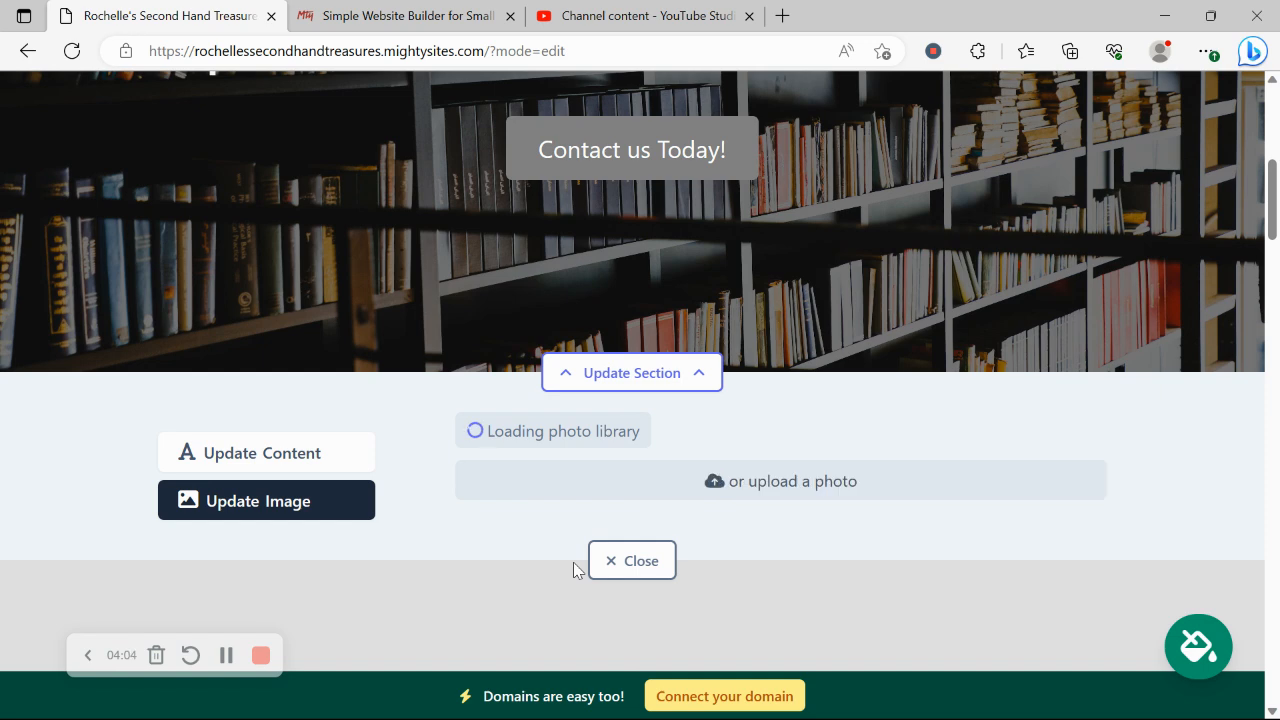
left_click(1170, 480)
scroll(1172, 486, "down", 2)
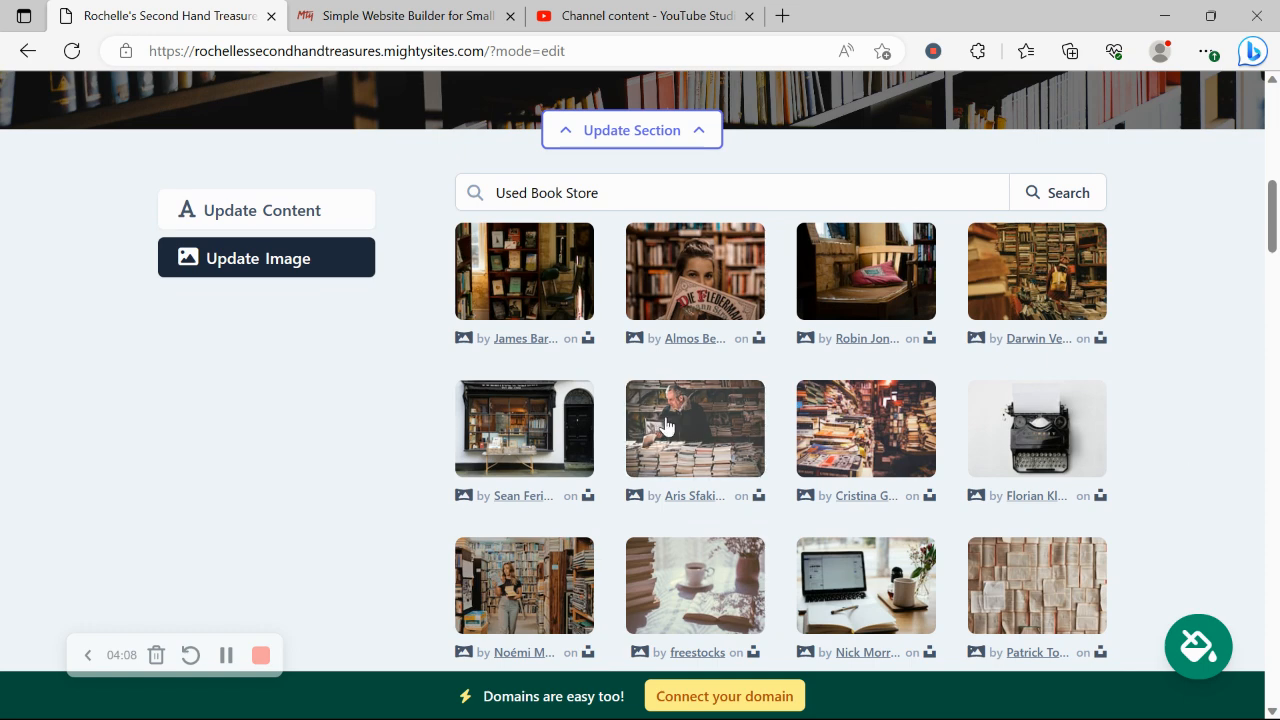
scroll(1166, 452, "down", 1)
scroll(1168, 455, "up", 1)
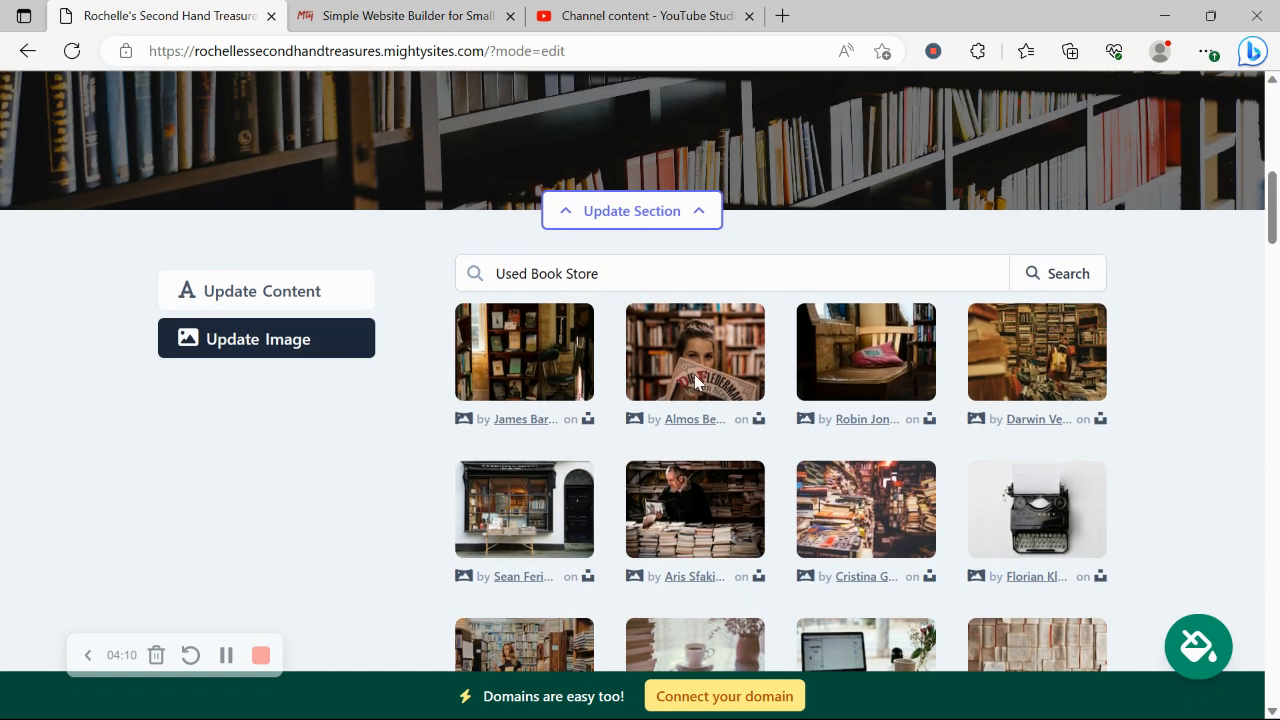
left_click(309, 291)
scroll(309, 291, "up", 4)
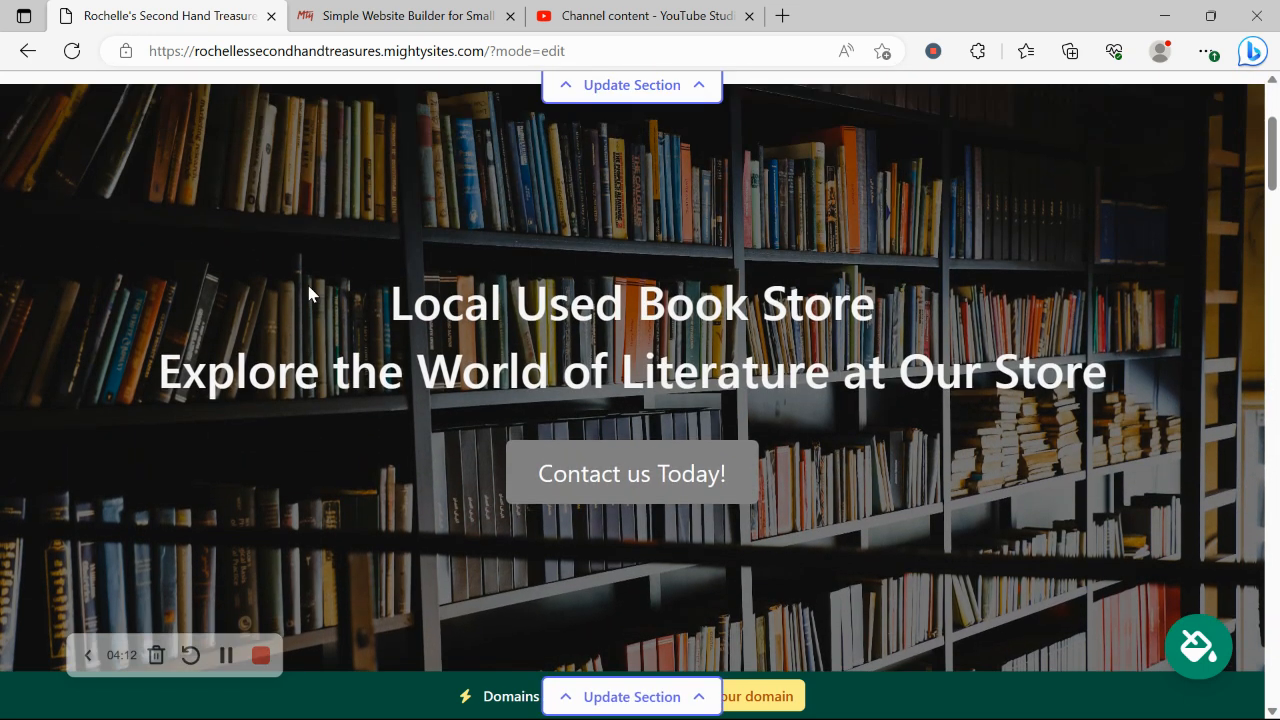
Review the hero banner's headline and subtitle text in the editor
left_click_drag(309, 291, 1187, 424)
left_click(984, 467)
scroll(984, 467, "down", 5)
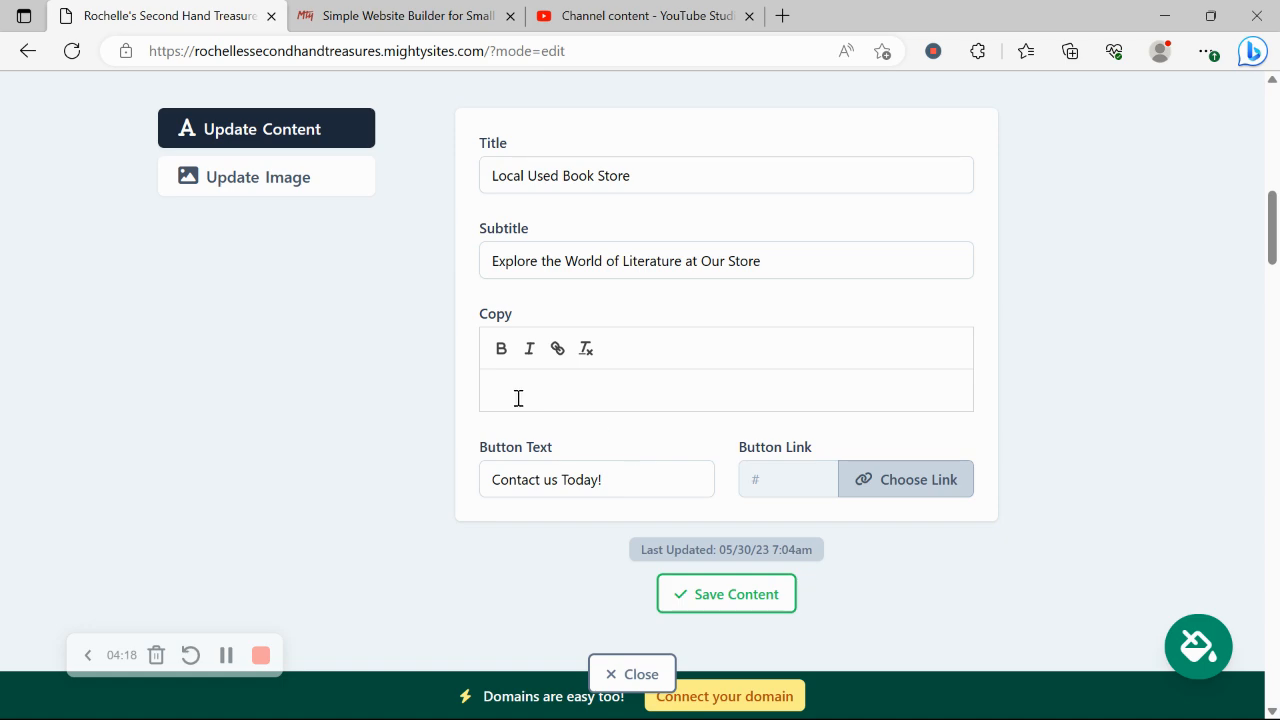
scroll(534, 530, "up", 3)
scroll(534, 530, "down", 3)
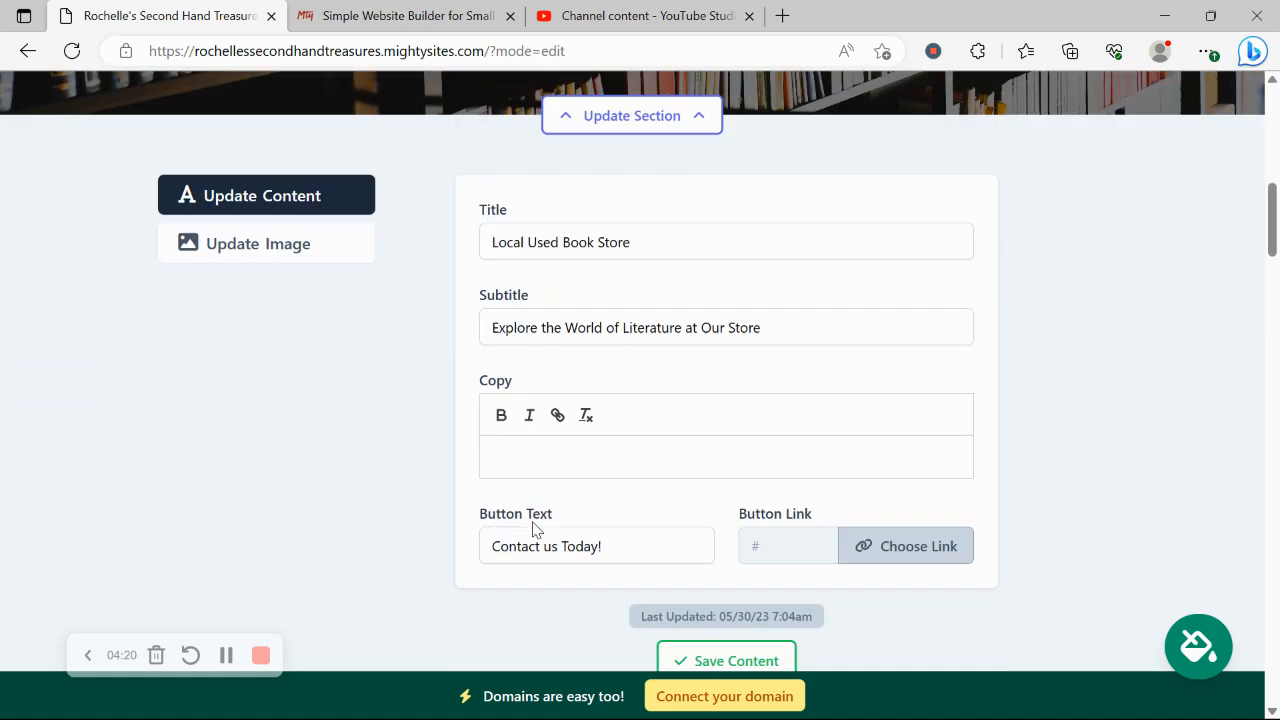
scroll(534, 530, "down", 1)
Leave the Contact us Today! button link unset after viewing the PDF File option, and save the banner content
left_click(914, 484)
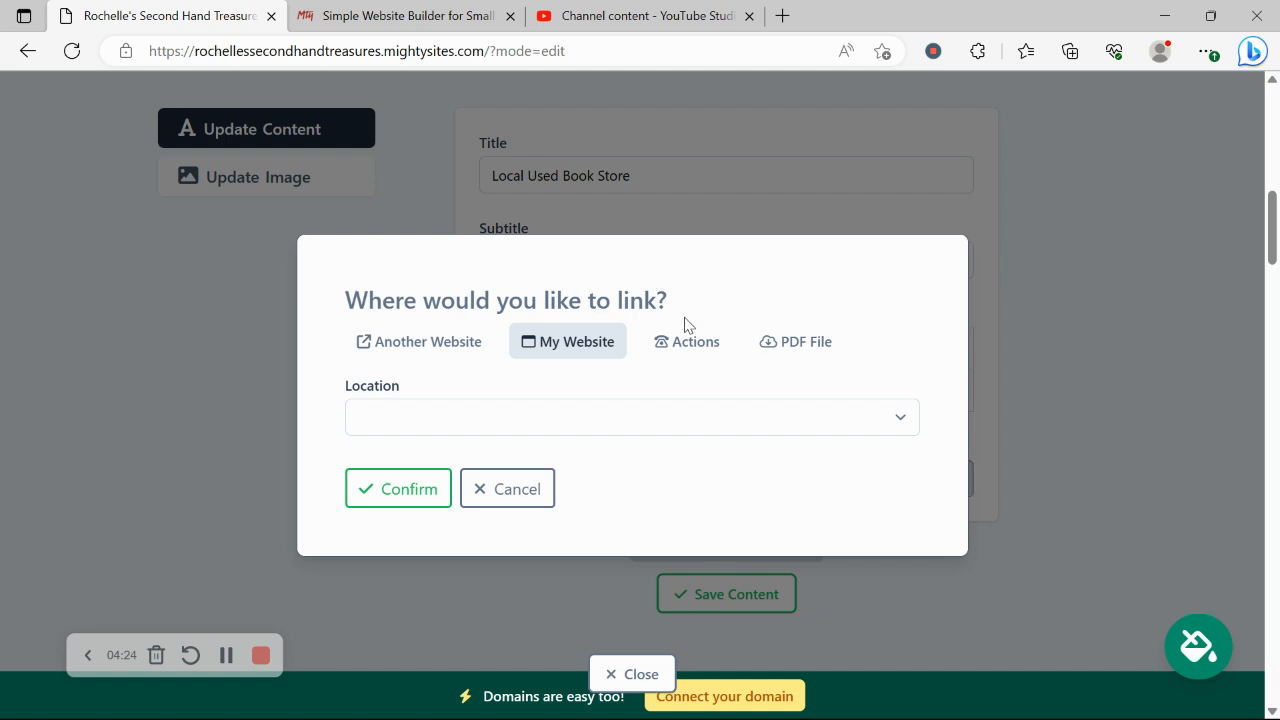
left_click(785, 352)
left_click(510, 490)
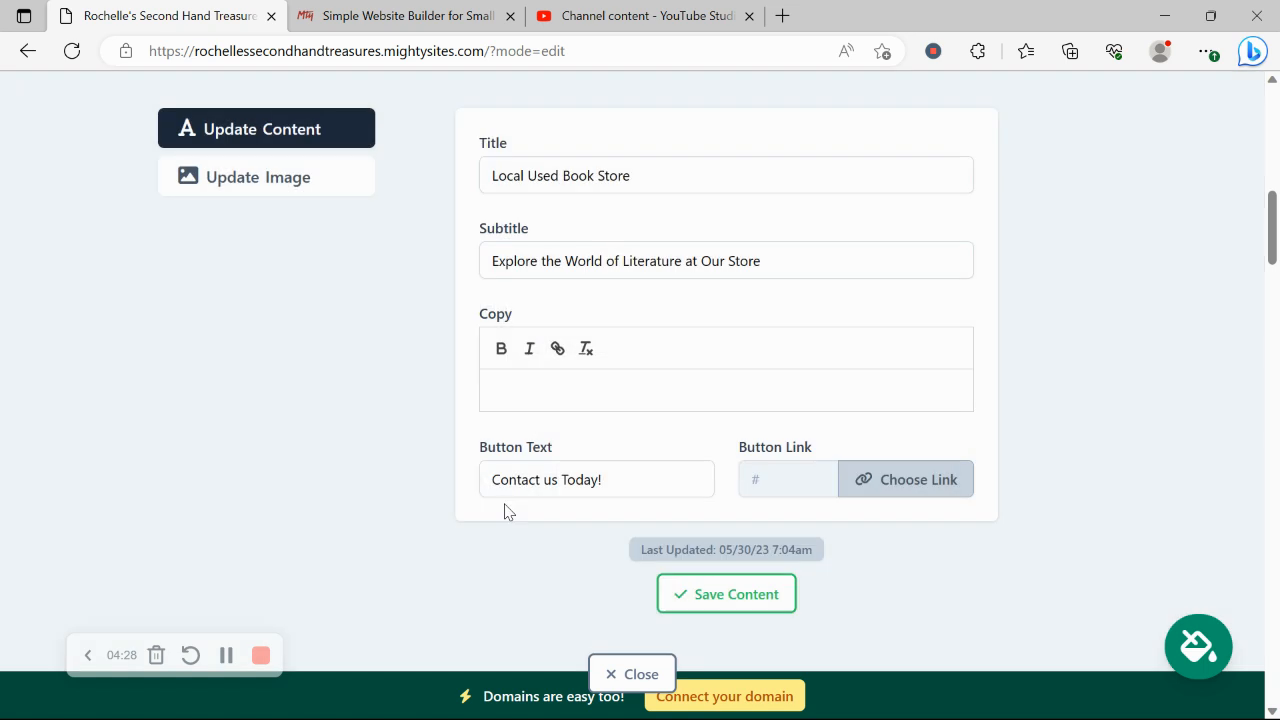
left_click(726, 594)
scroll(716, 610, "down", 3)
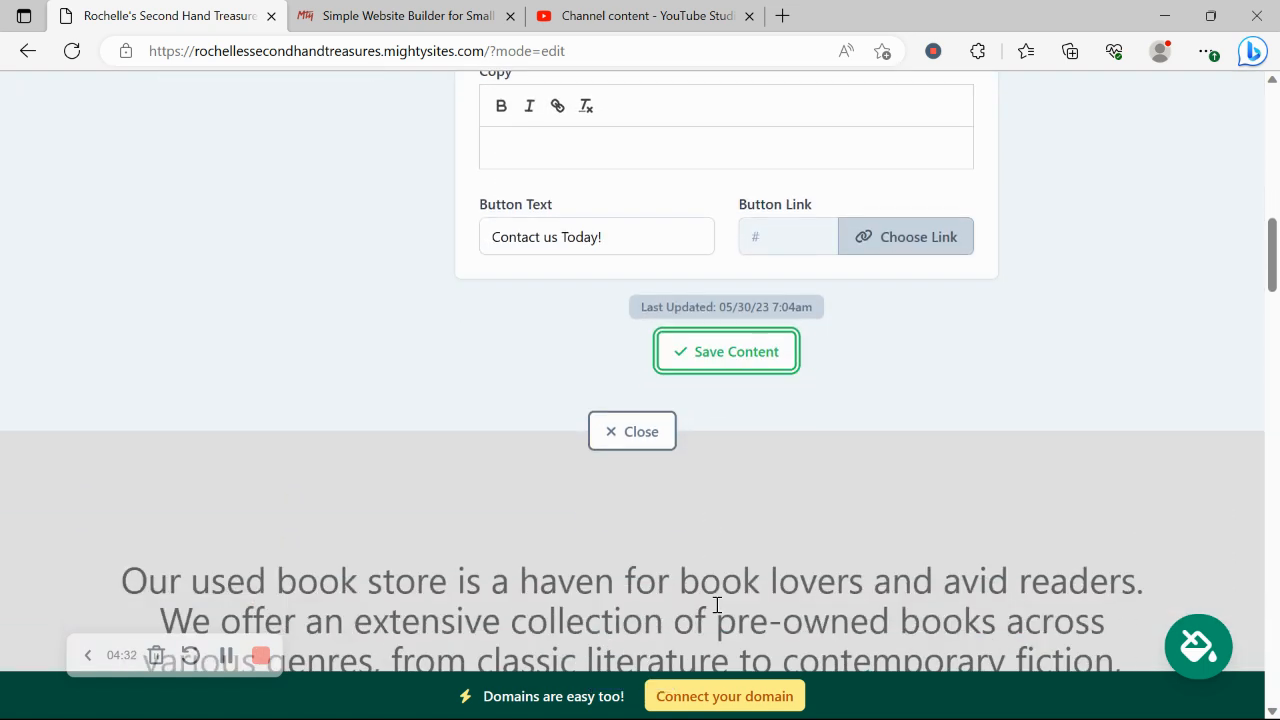
Close the hero editor and scroll down to the address section
left_click(634, 431)
scroll(638, 422, "up", 3)
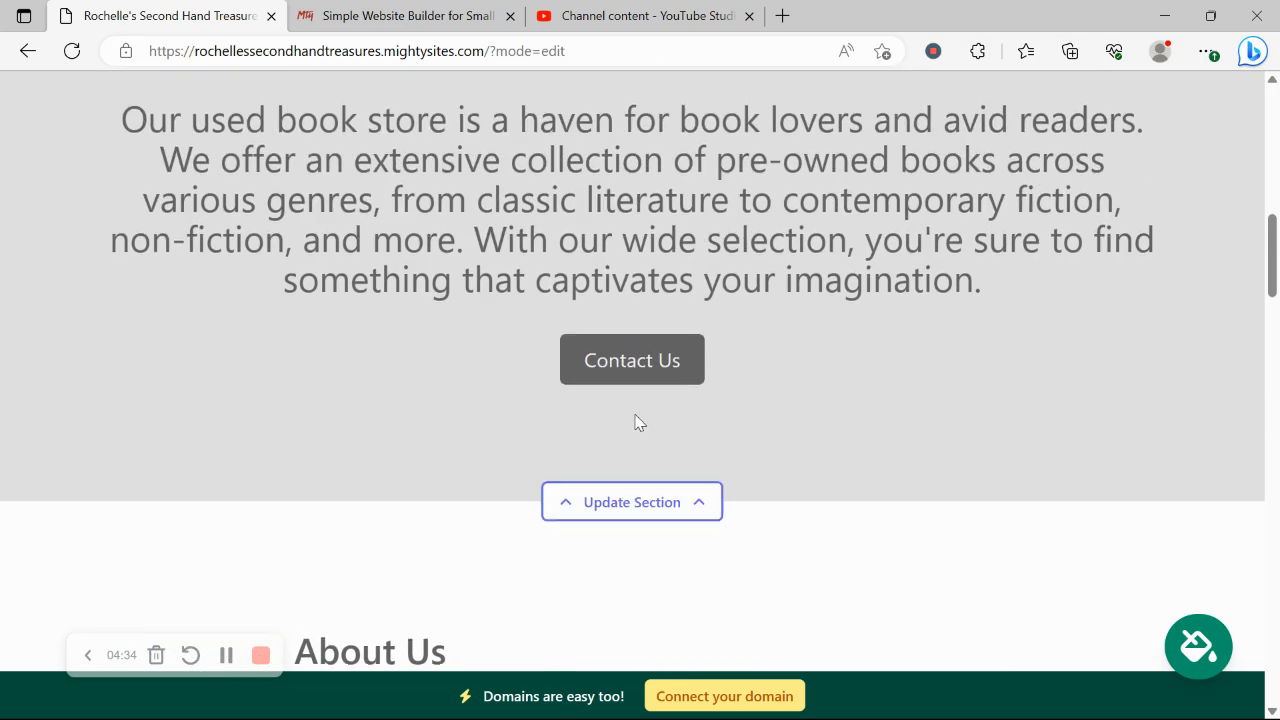
scroll(636, 422, "down", 10)
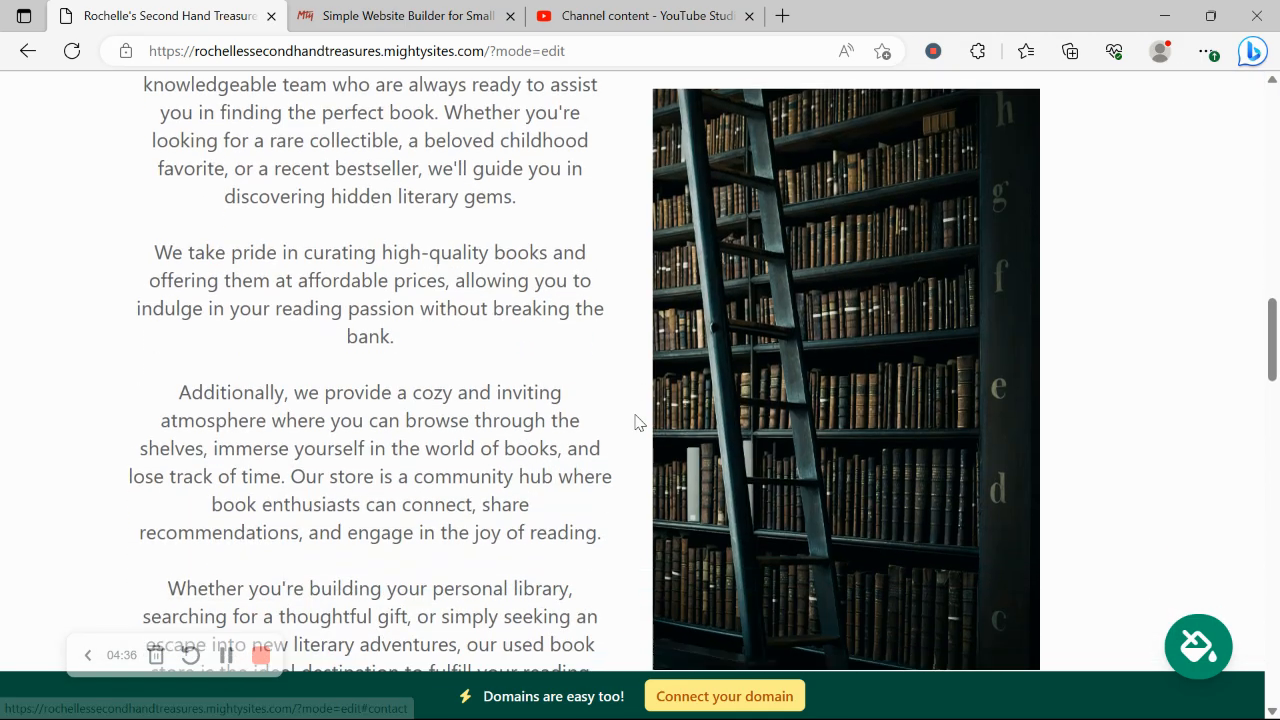
scroll(636, 422, "down", 12)
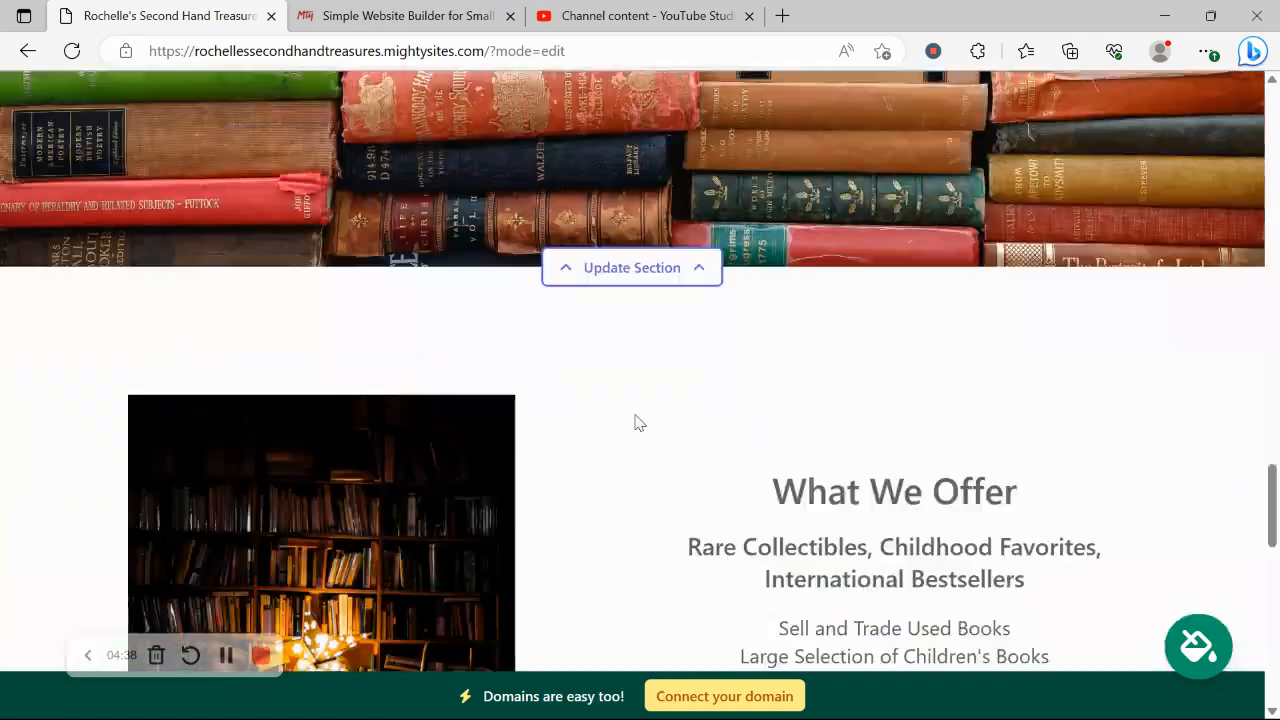
scroll(638, 422, "down", 4)
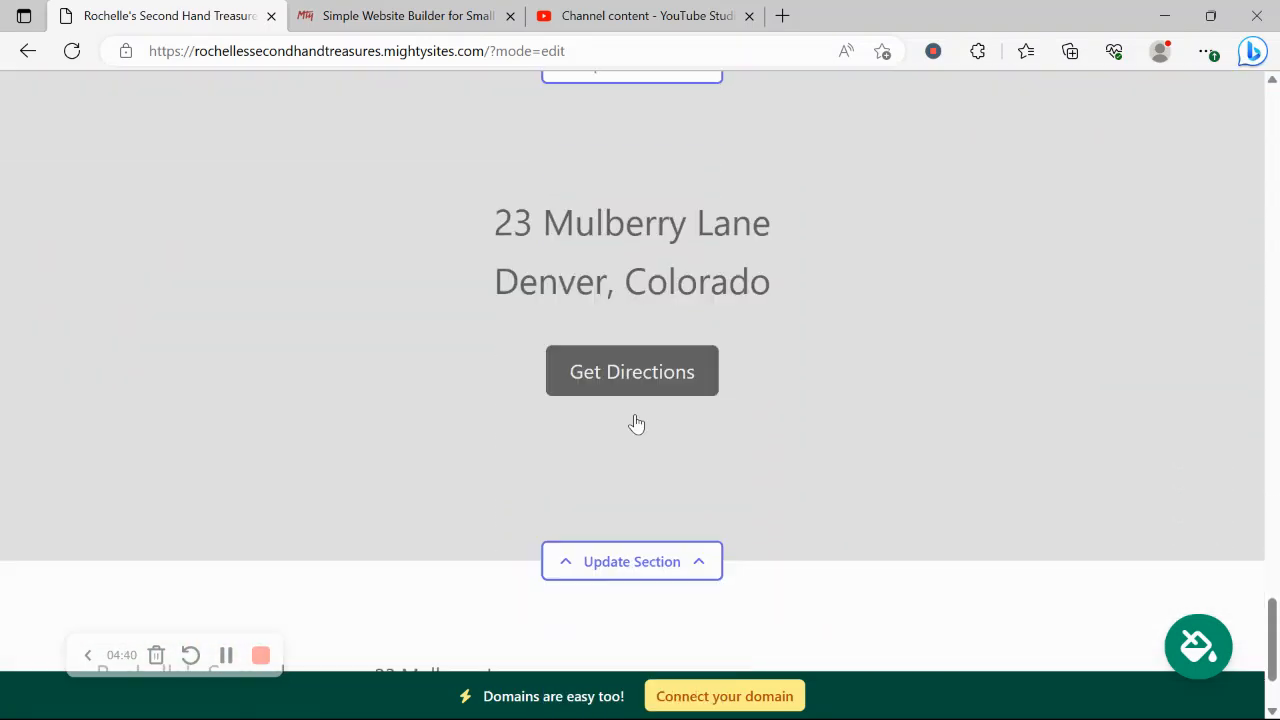
Open the address section's opening hours, showing Sunday through Saturday all marked Closed
left_click(646, 460)
scroll(278, 409, "down", 2)
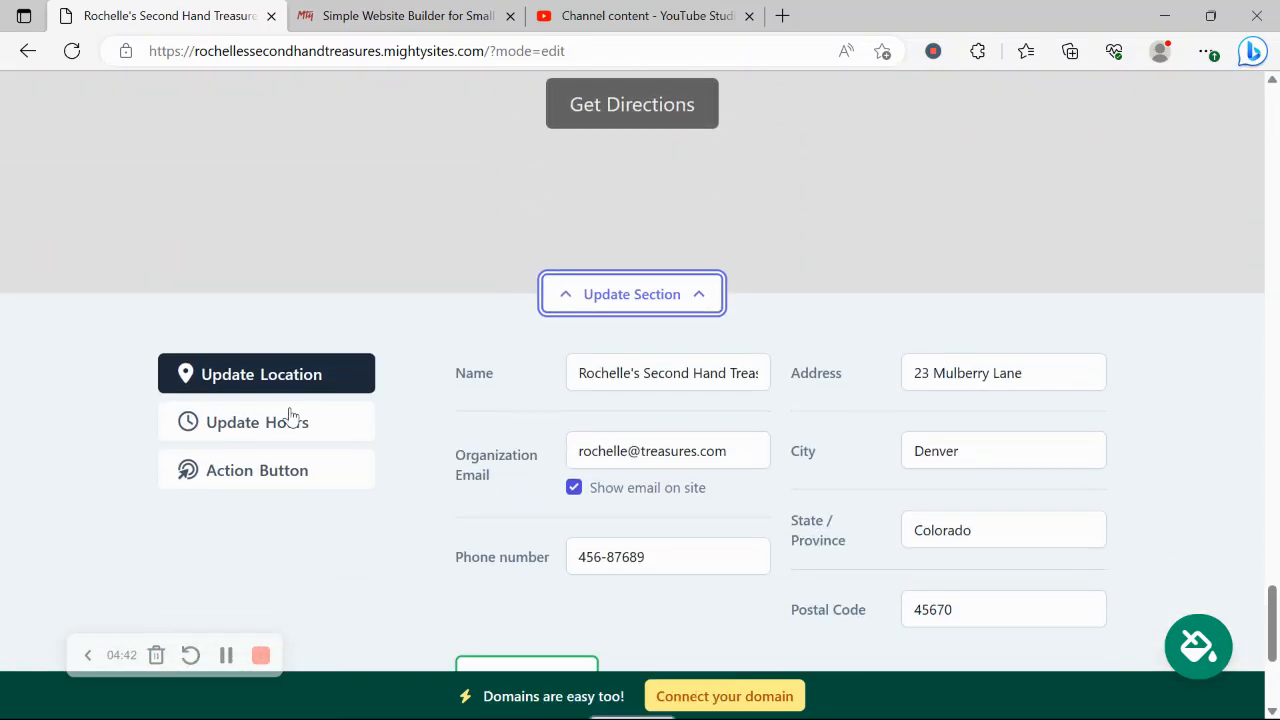
left_click(295, 420)
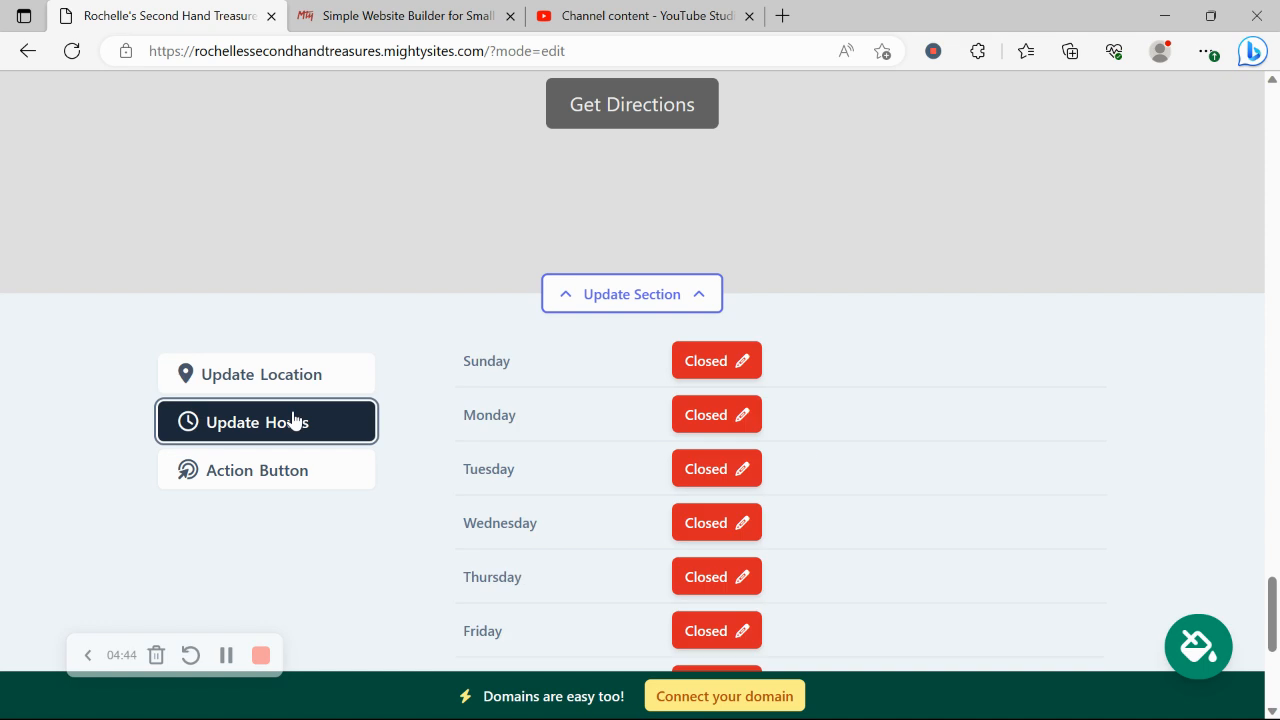
scroll(292, 418, "down", 2)
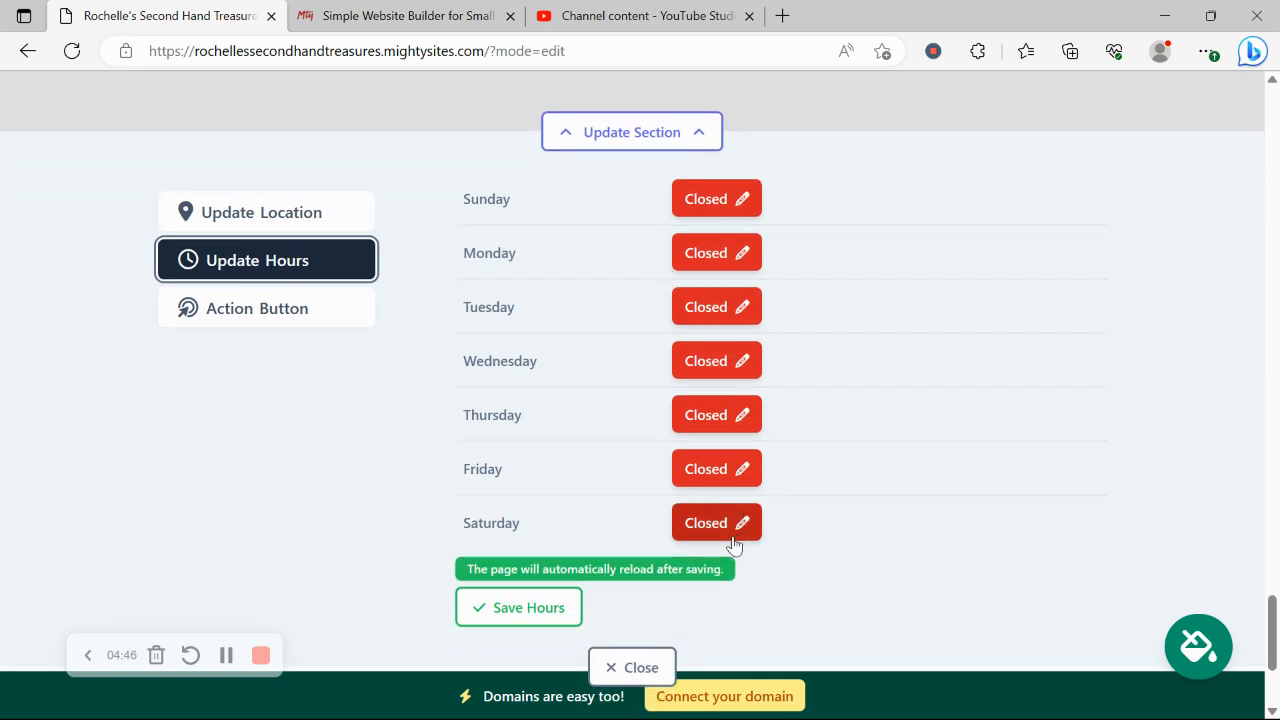
scroll(734, 540, "up", 5)
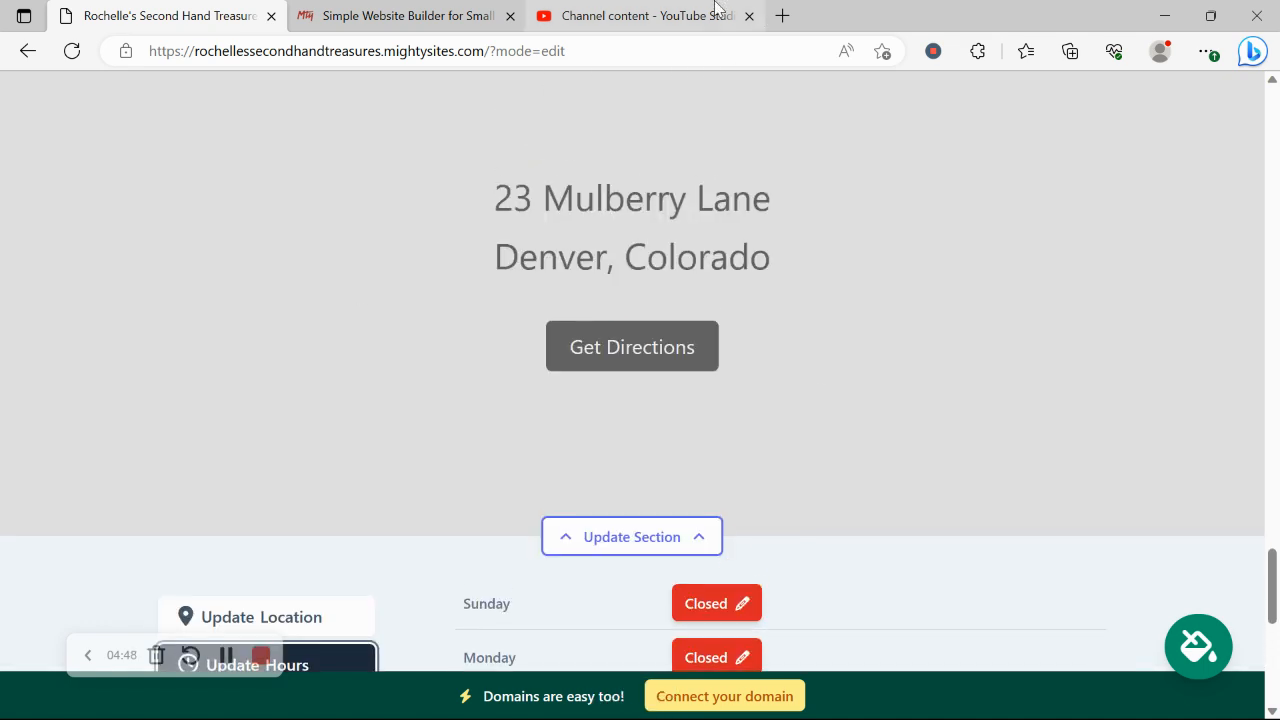
scroll(678, 420, "down", 8)
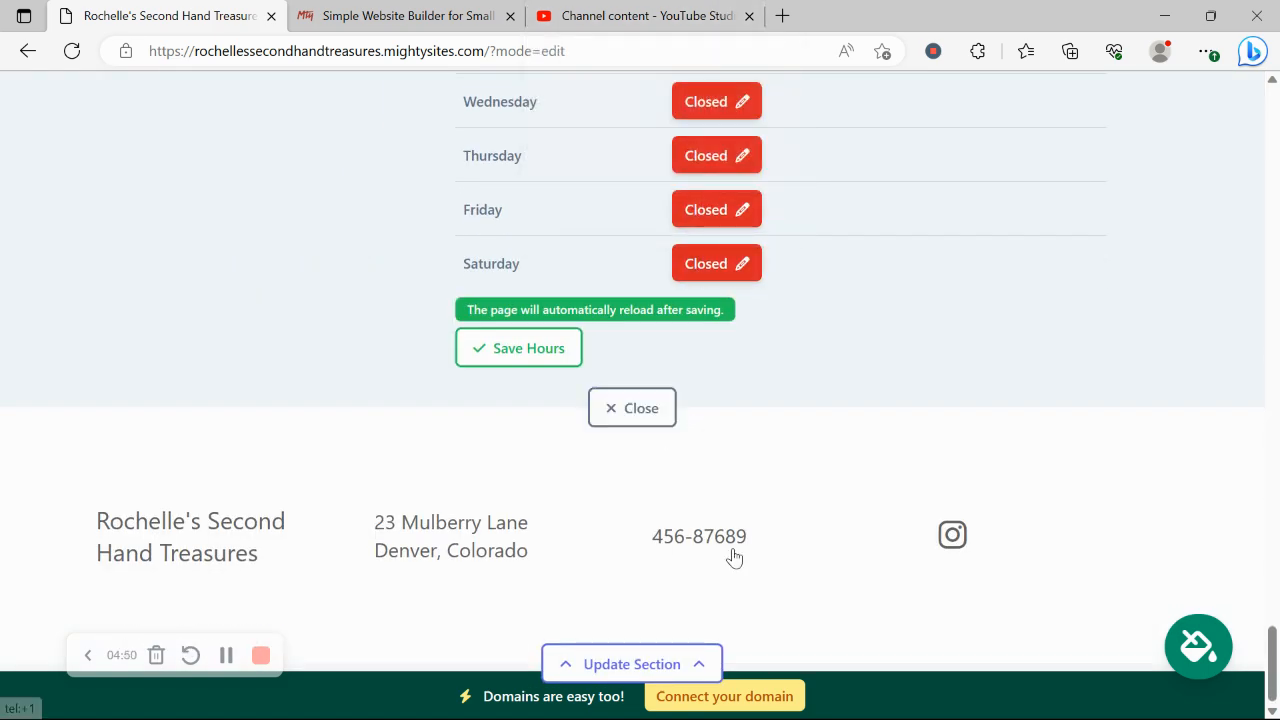
Skip domain connection, return to the website dashboard, and open the live mightysites.com site in a new tab
left_click(770, 700)
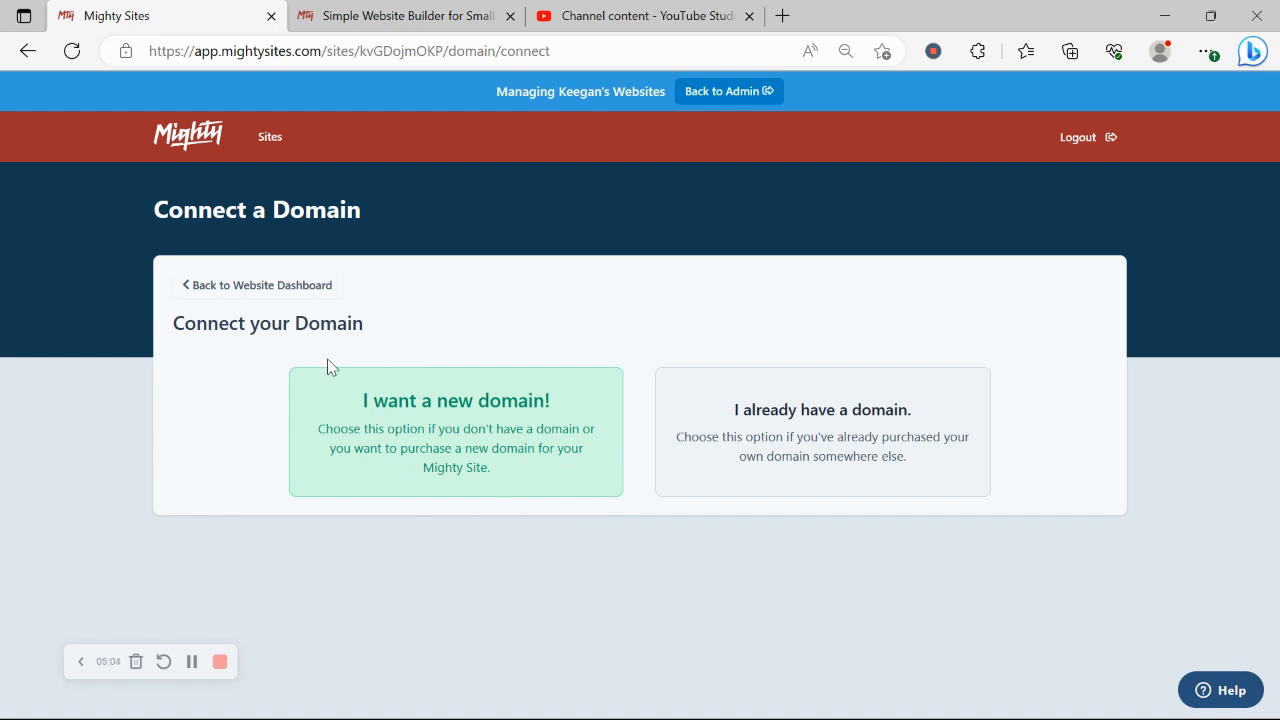
left_click(295, 287)
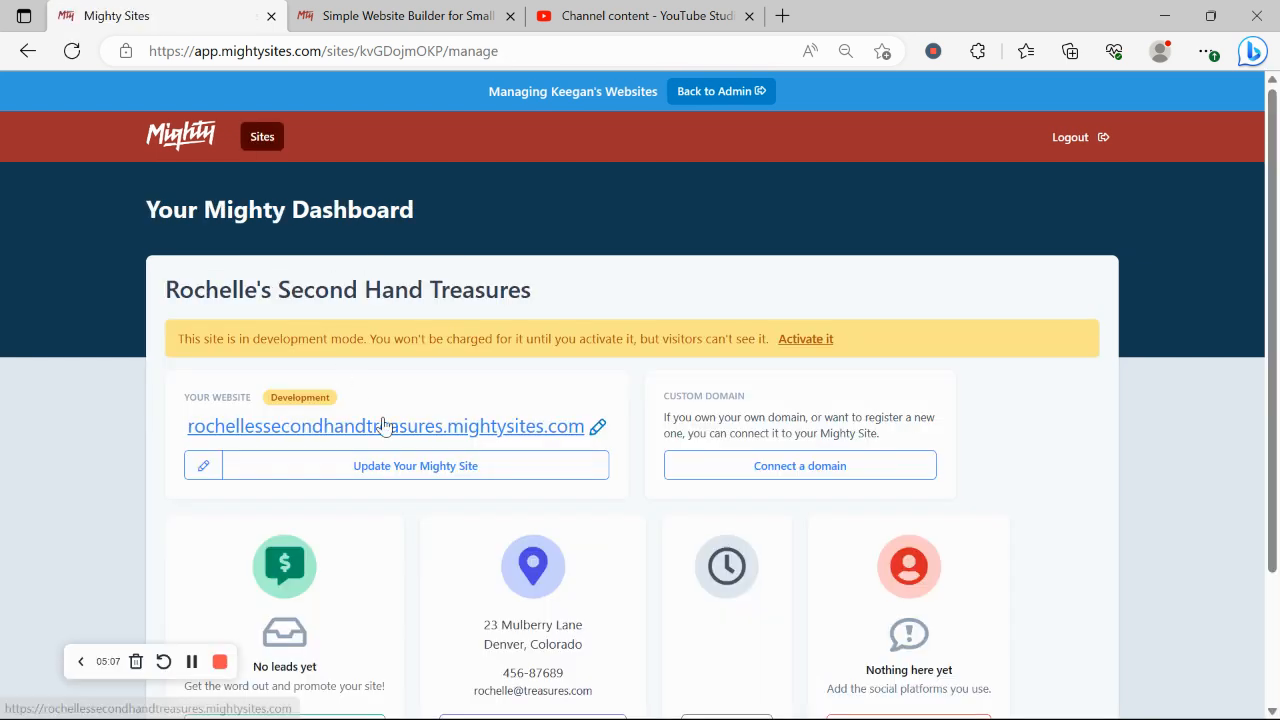
left_click(383, 424)
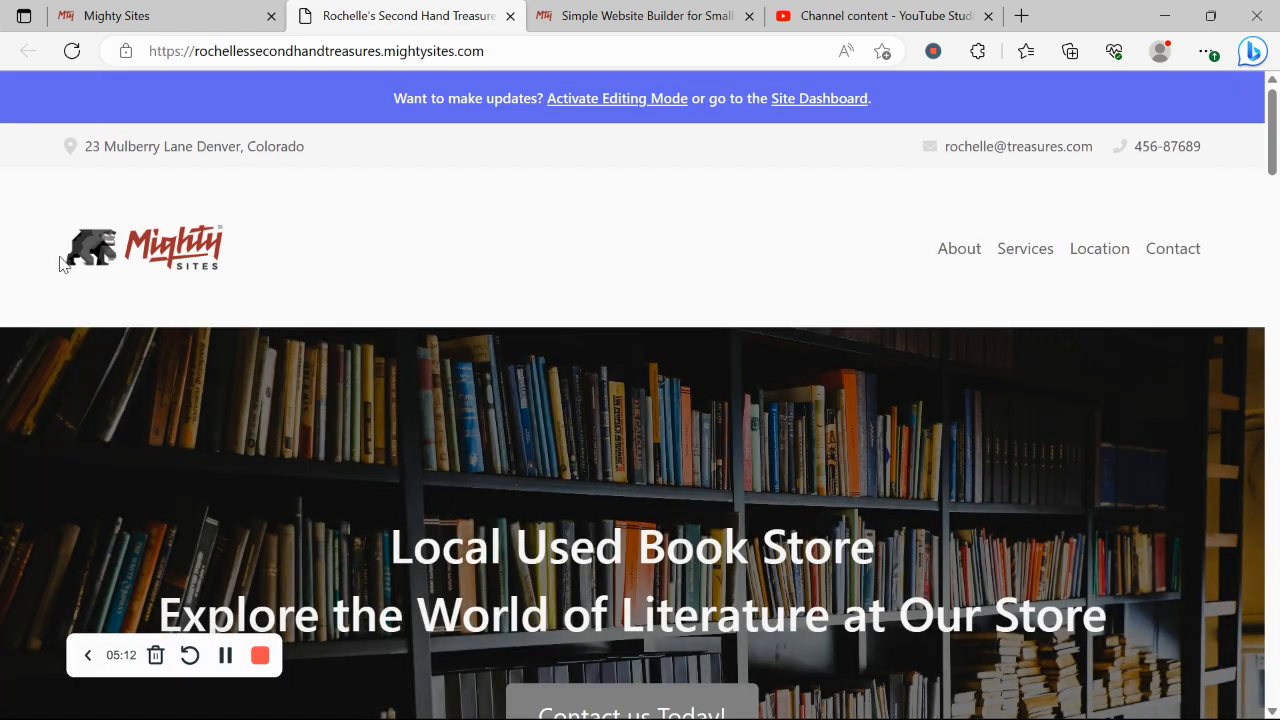
Scroll the live site past the Contact us Today! hero to the about text for book lovers
scroll(60, 263, "down", 3)
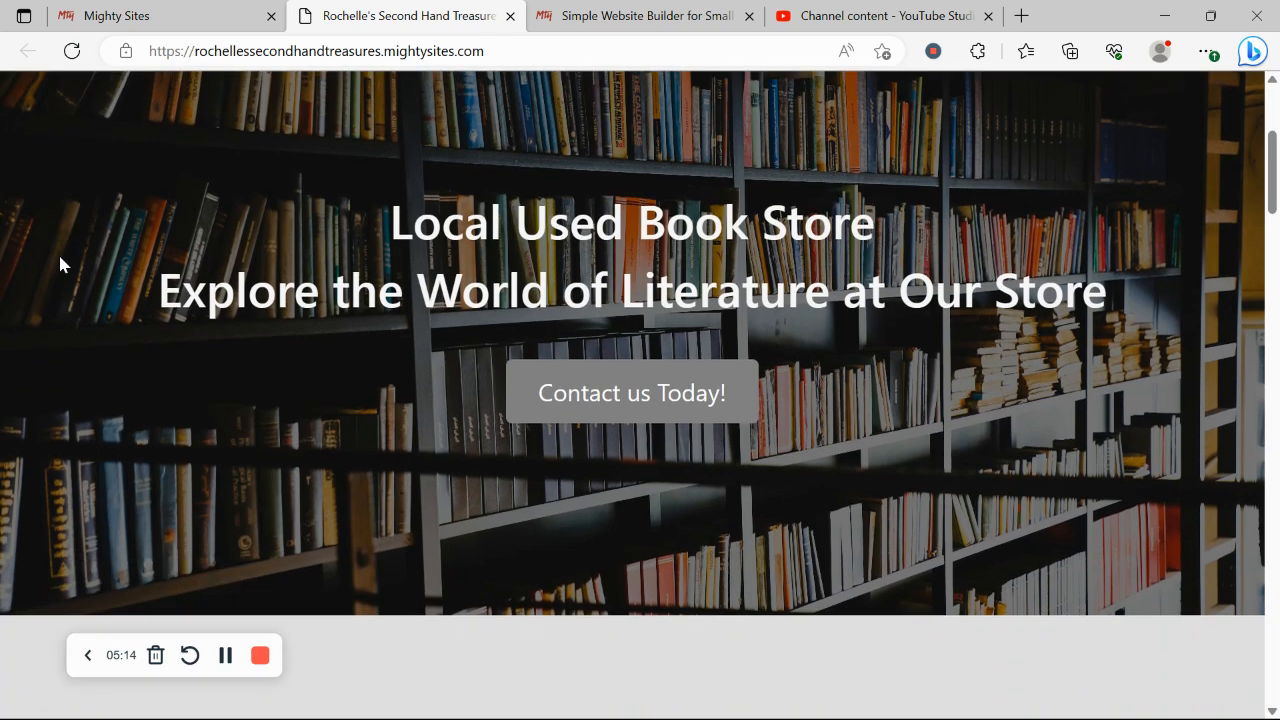
scroll(60, 263, "down", 1)
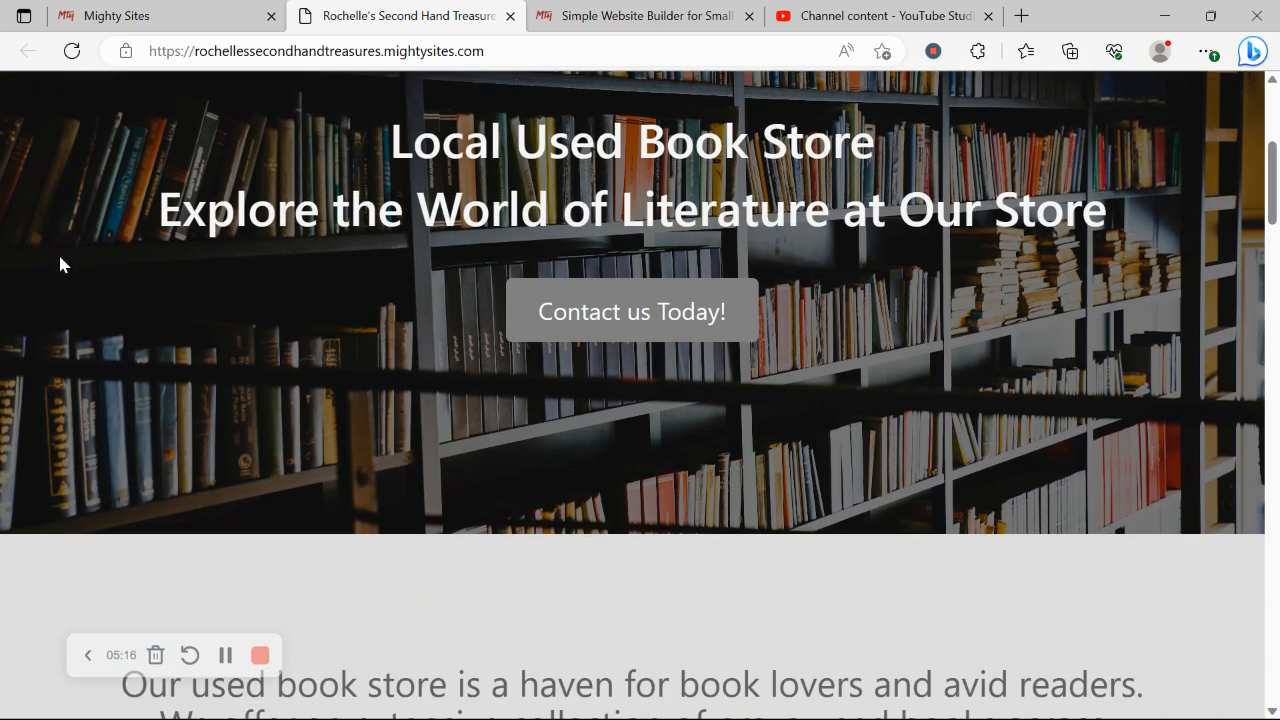